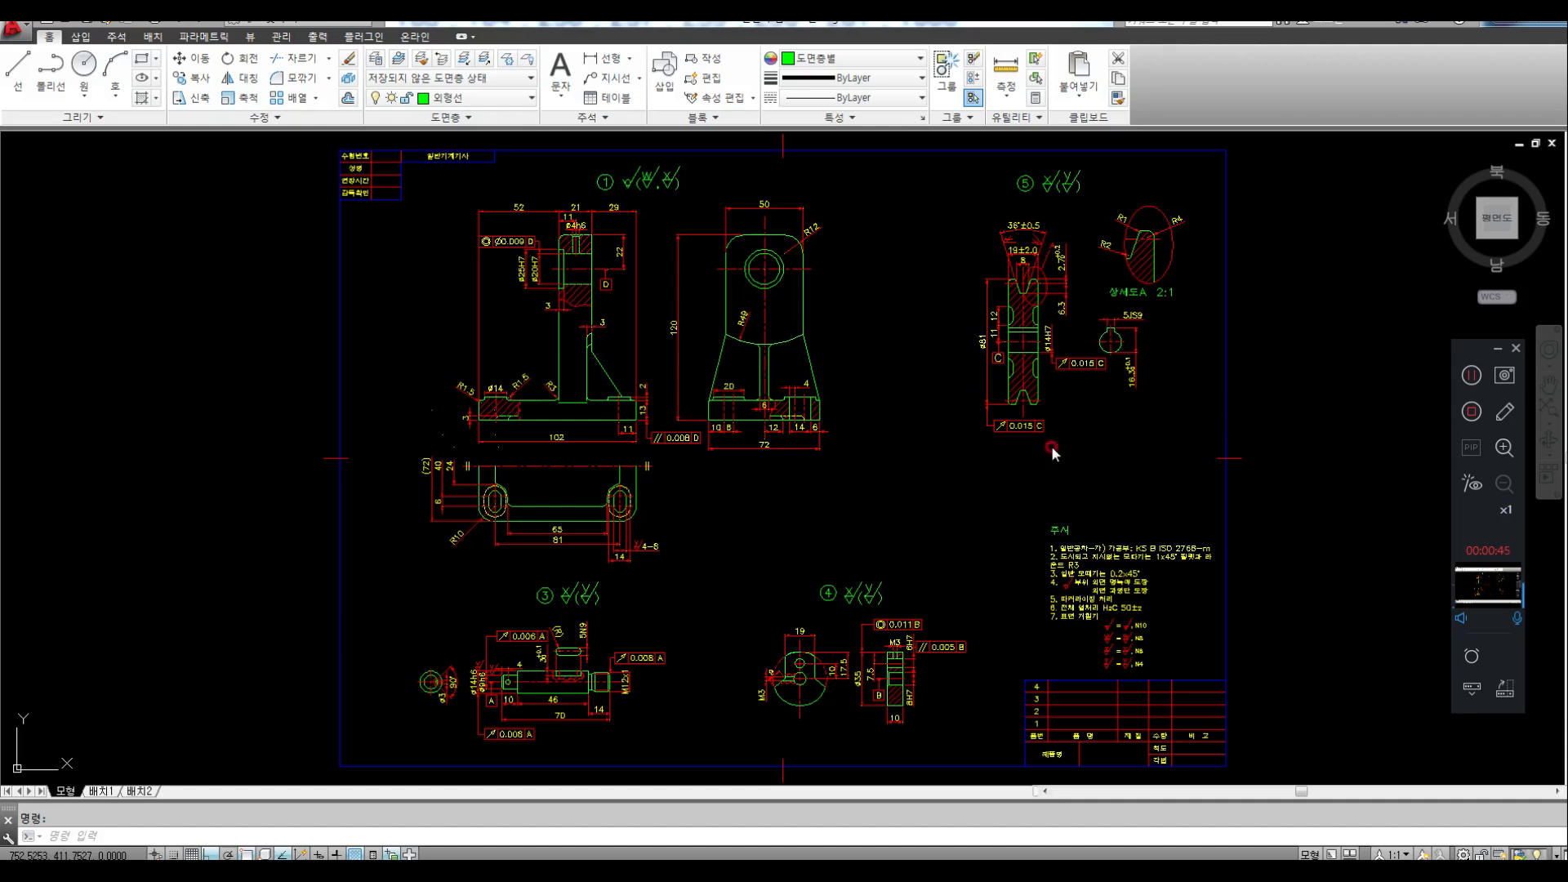
Isolate the front view of part 1 together with its dimensions and tolerance frames
{"action": "type", "text": "I"}
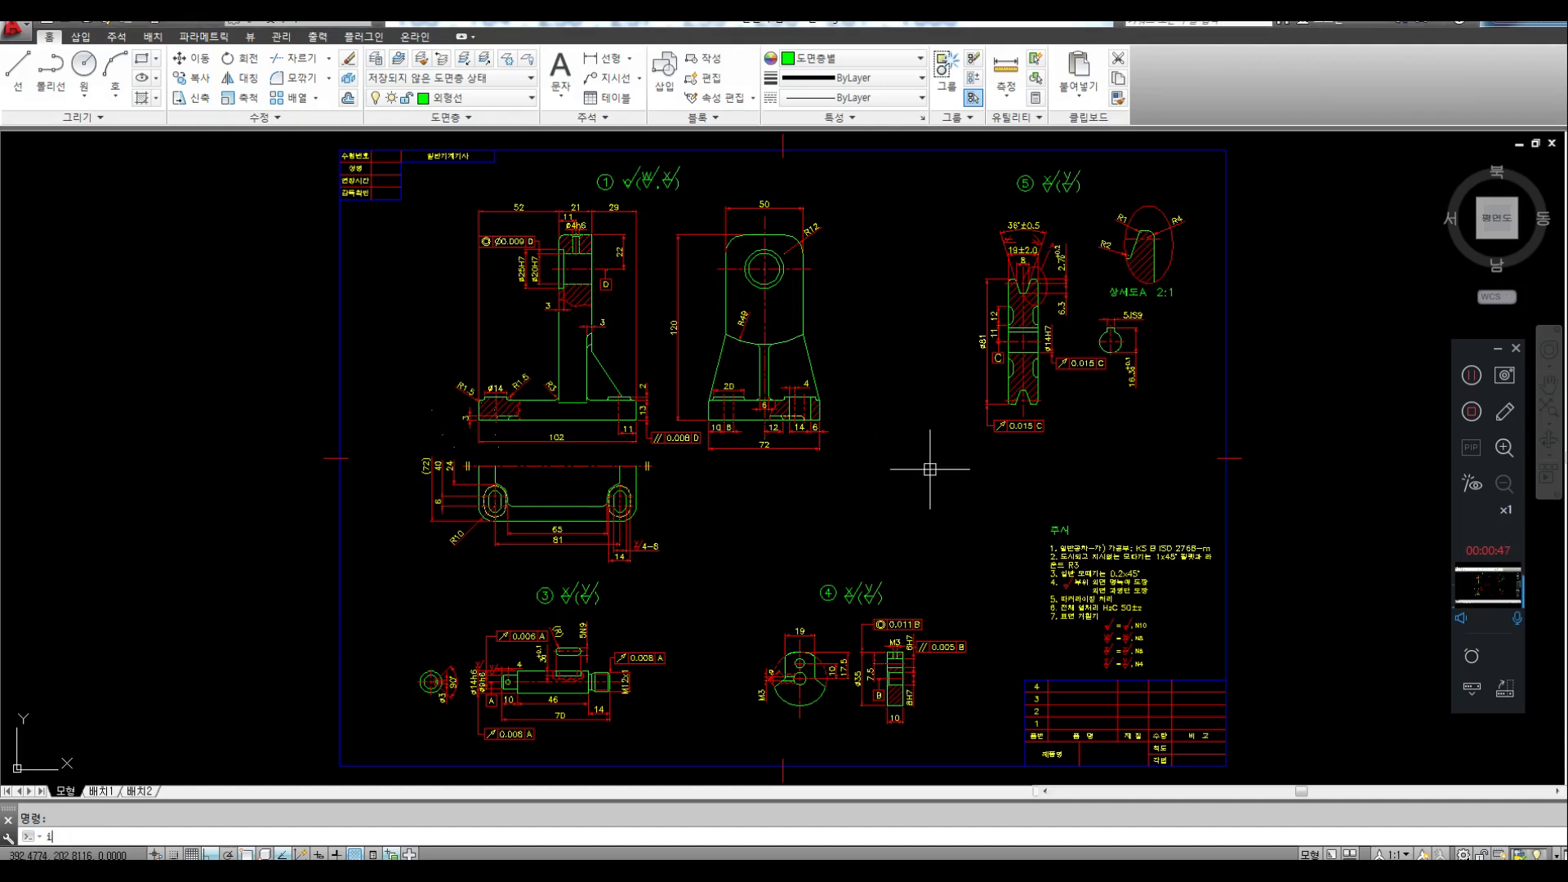
{"action": "type", "text": "SO"}
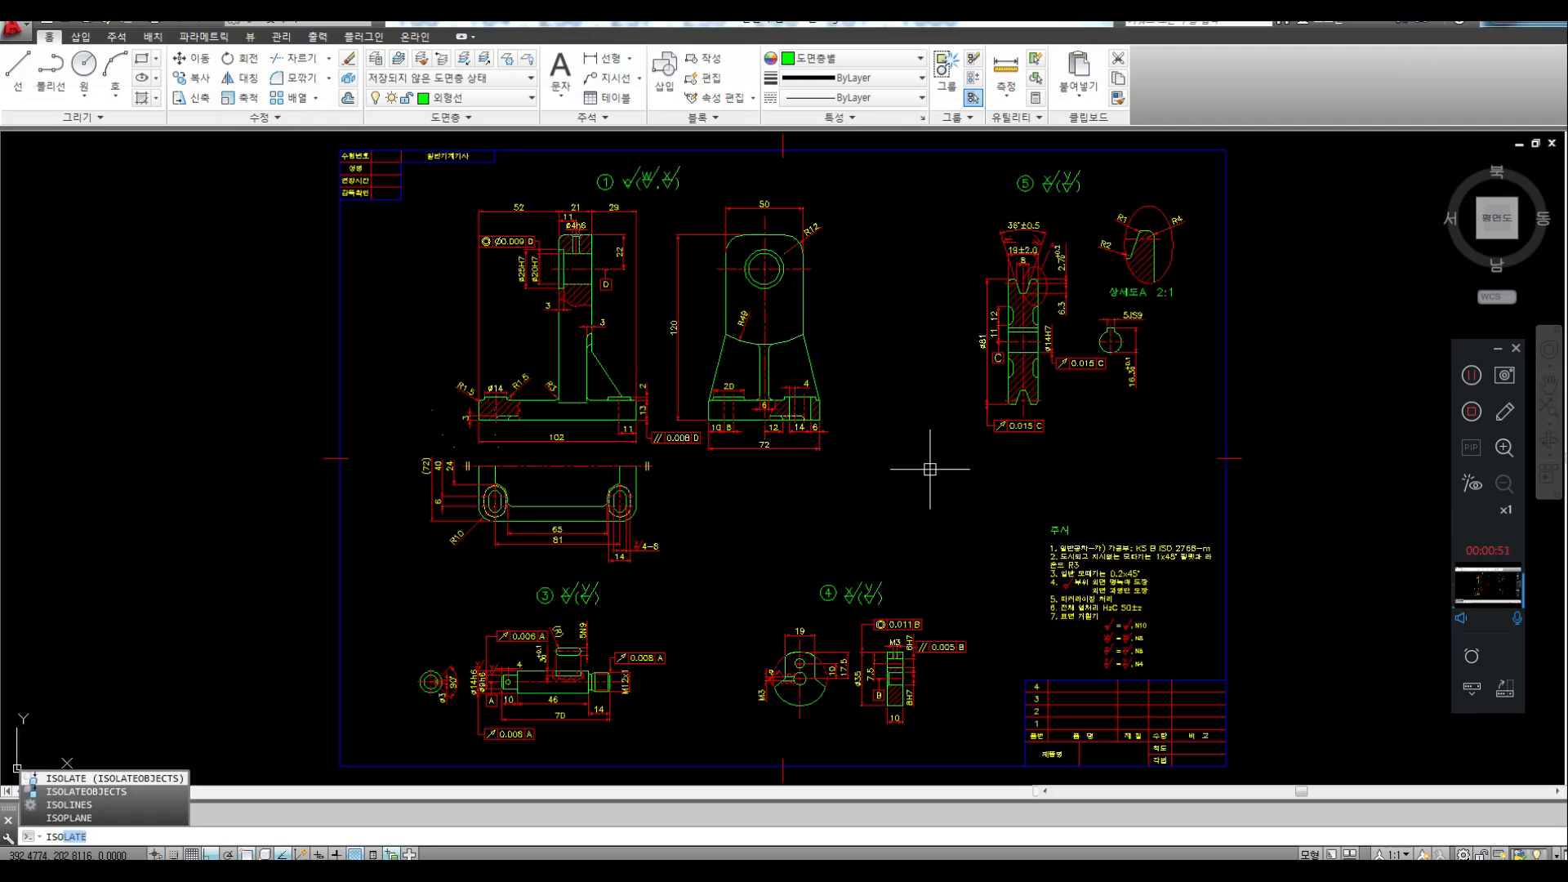
{"action": "key", "text": "Return"}
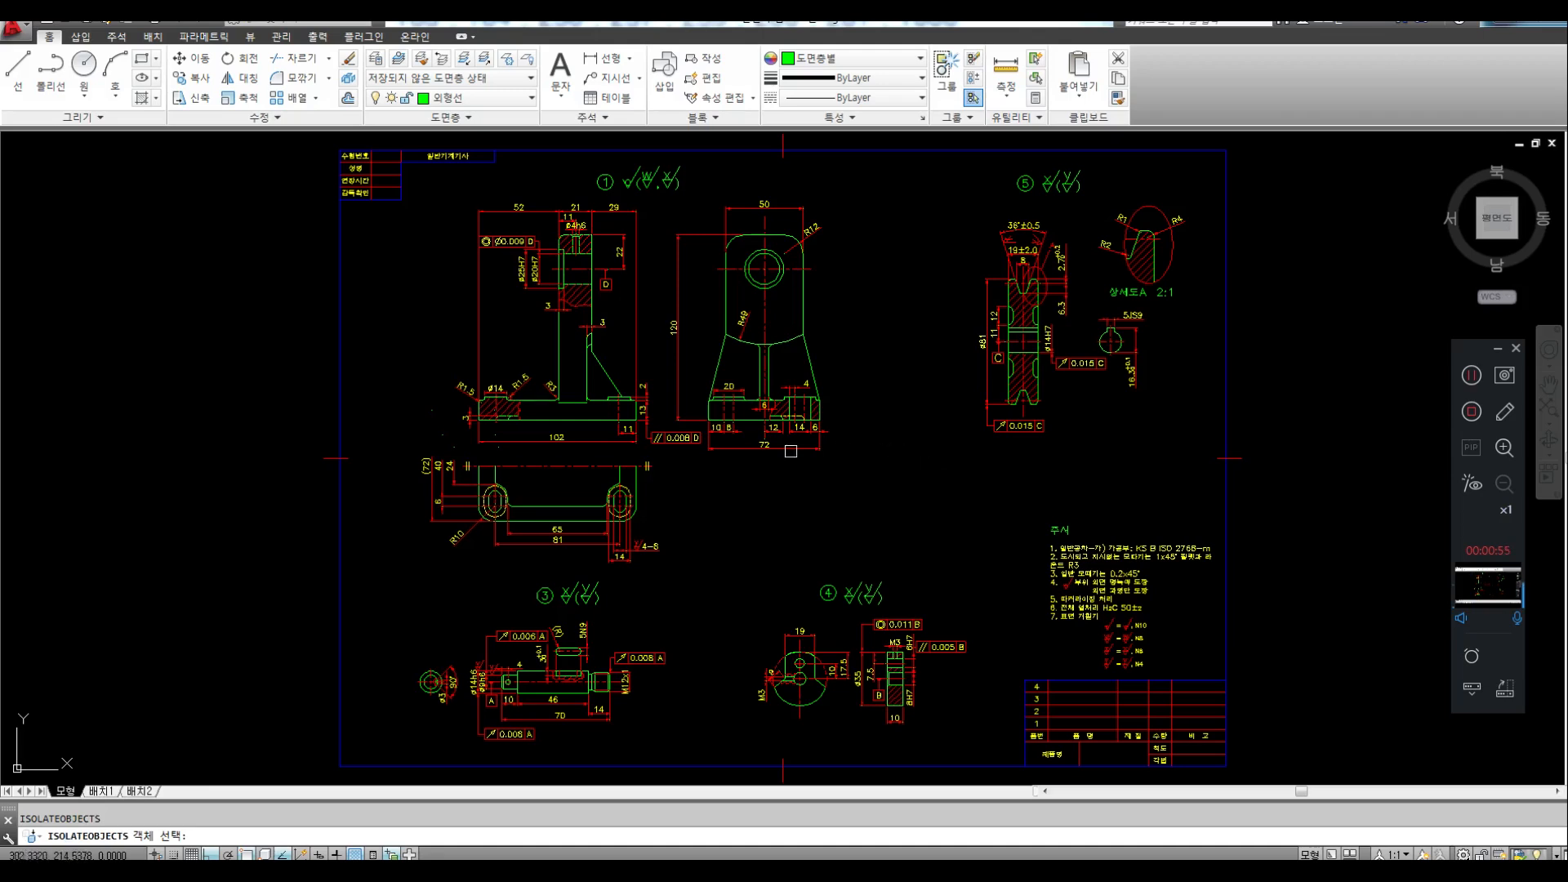
{"action": "left_click", "coordinate": [430, 195]}
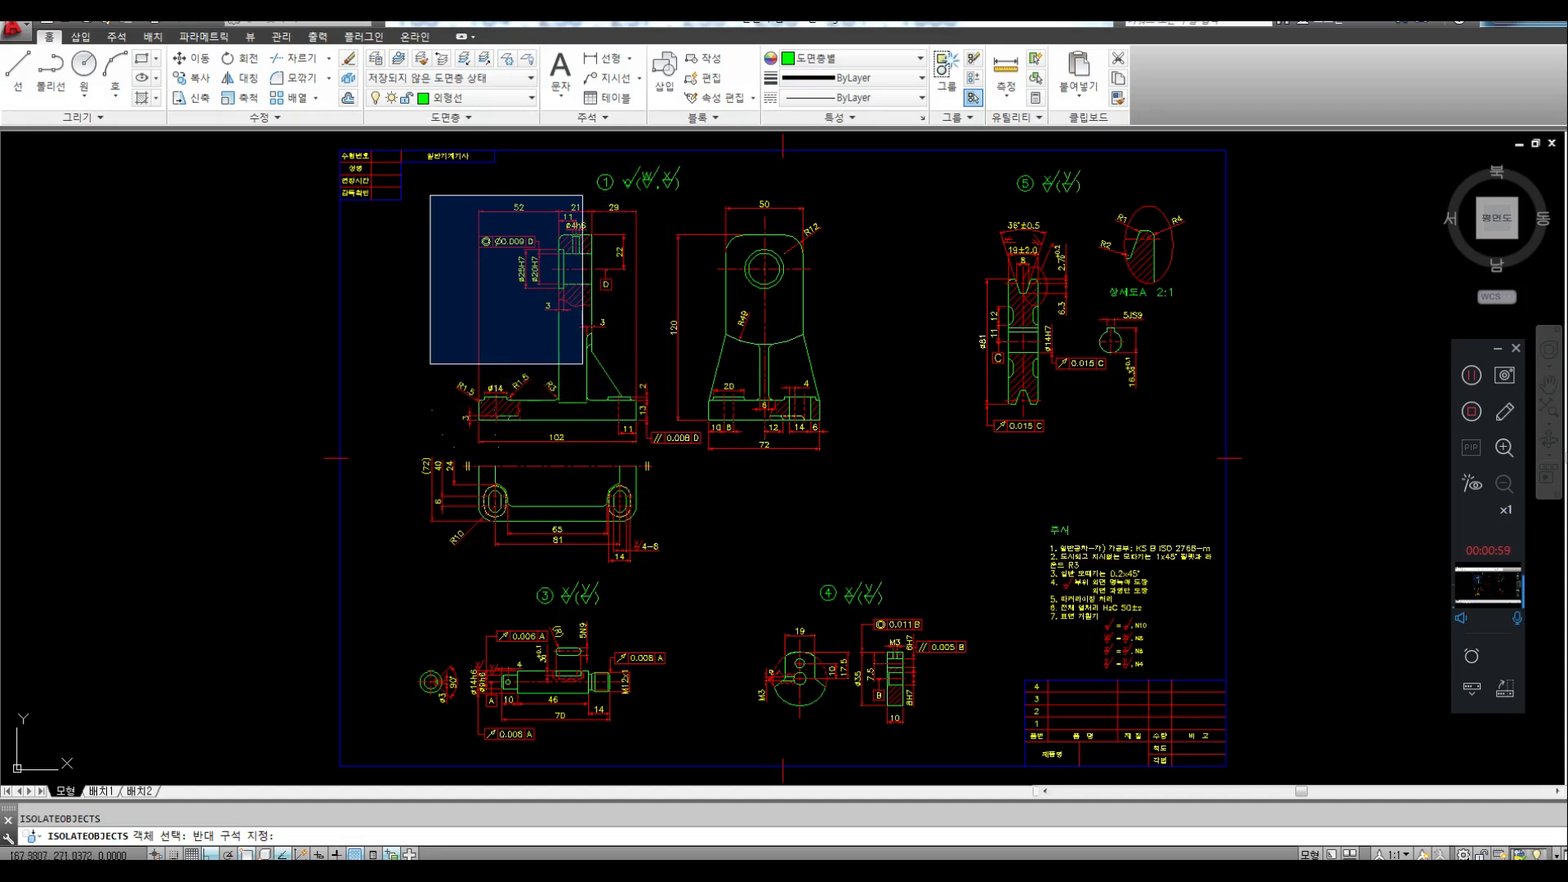
{"action": "left_click", "coordinate": [651, 448]}
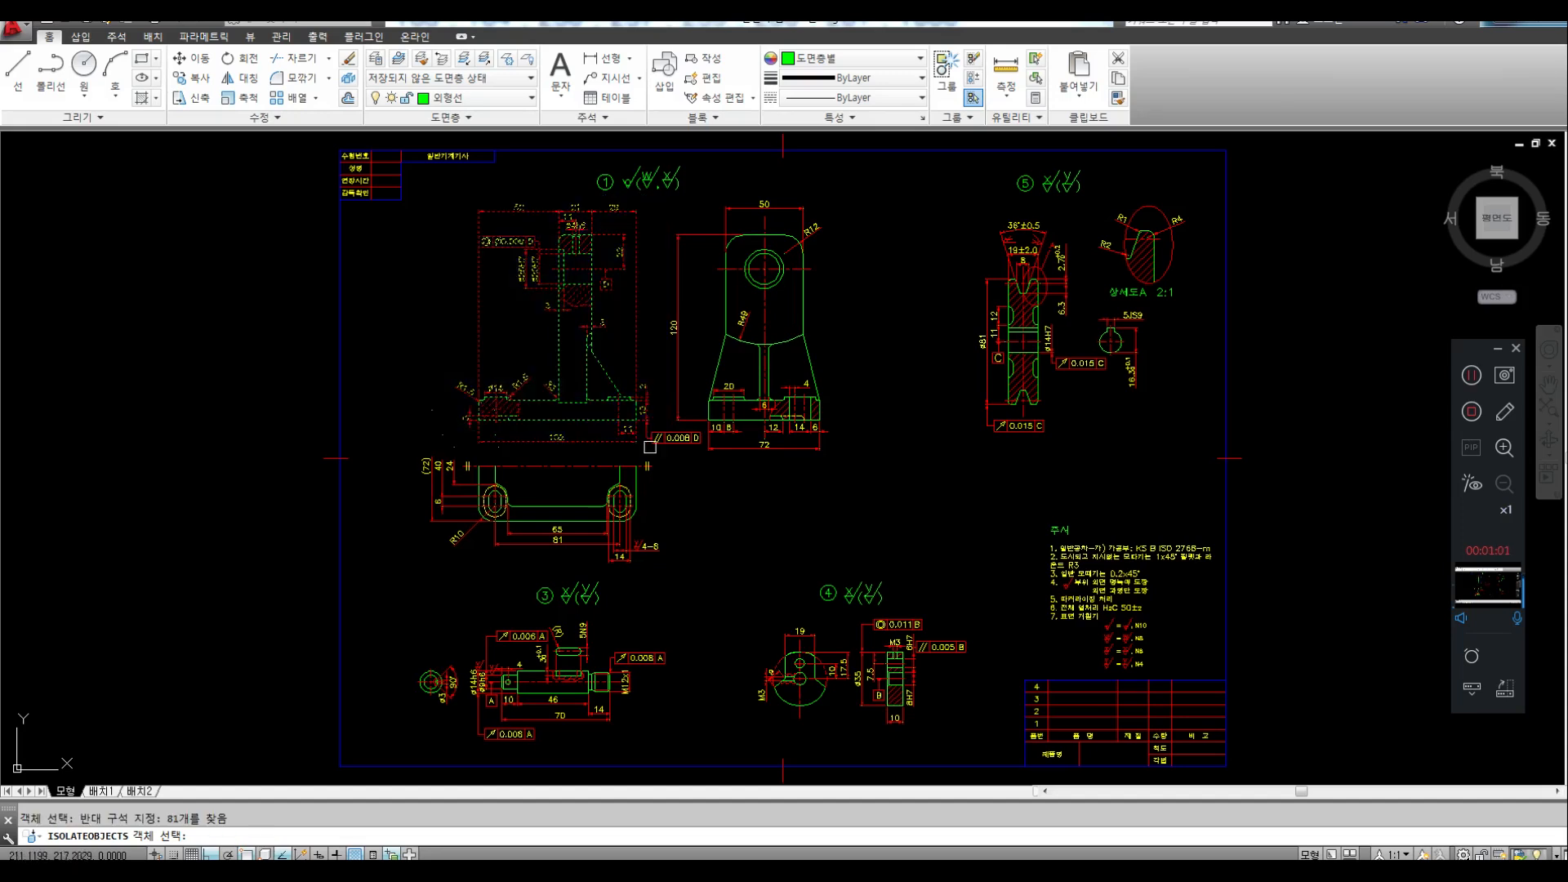
{"action": "left_click", "coordinate": [669, 210]}
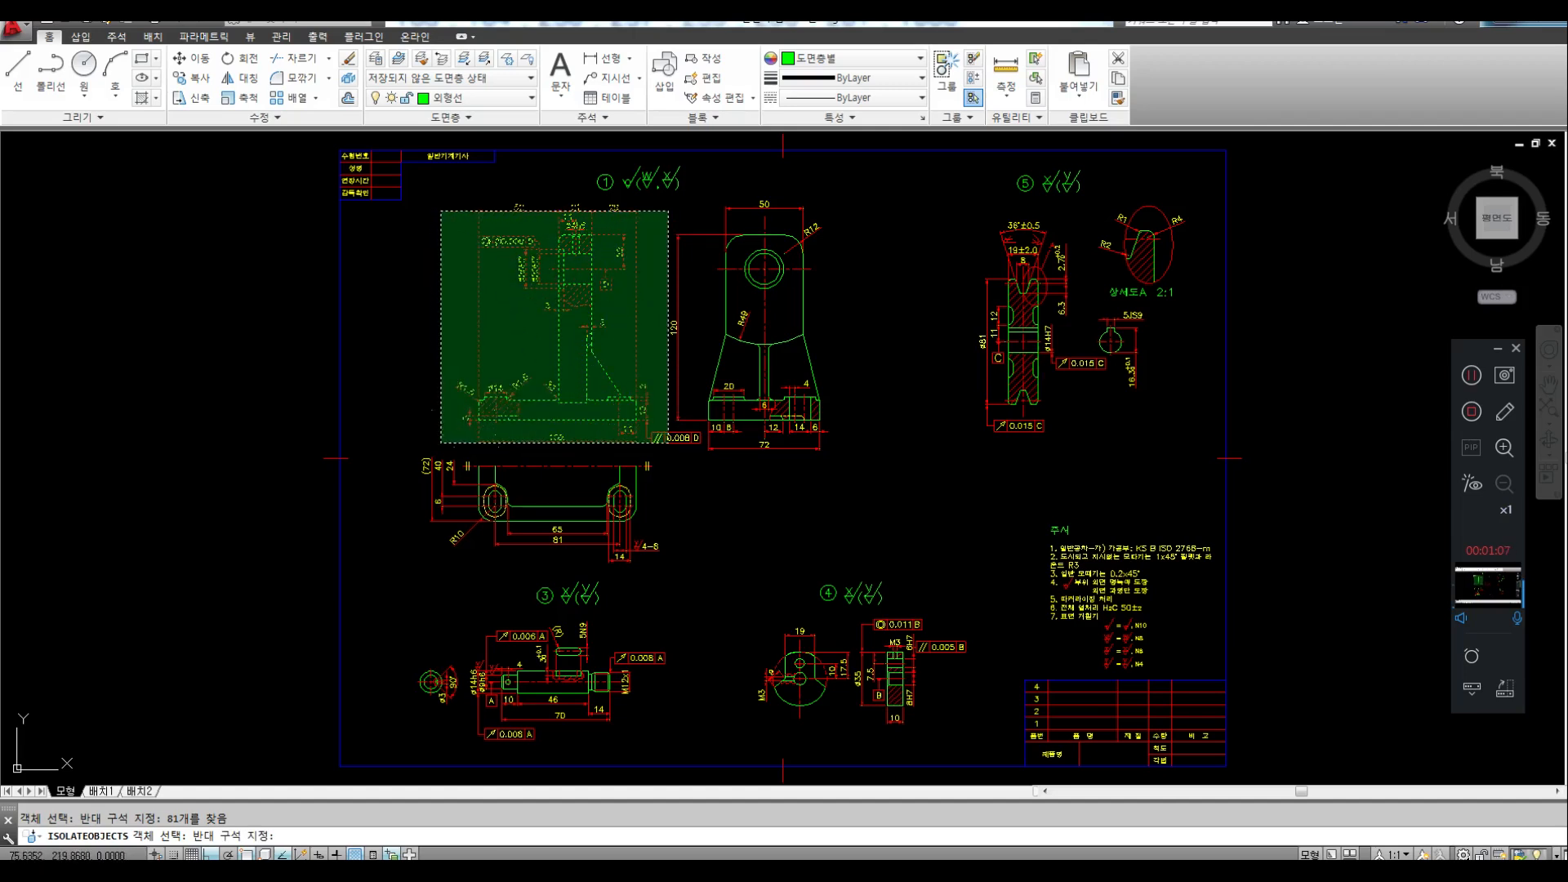
{"action": "left_click", "coordinate": [441, 443]}
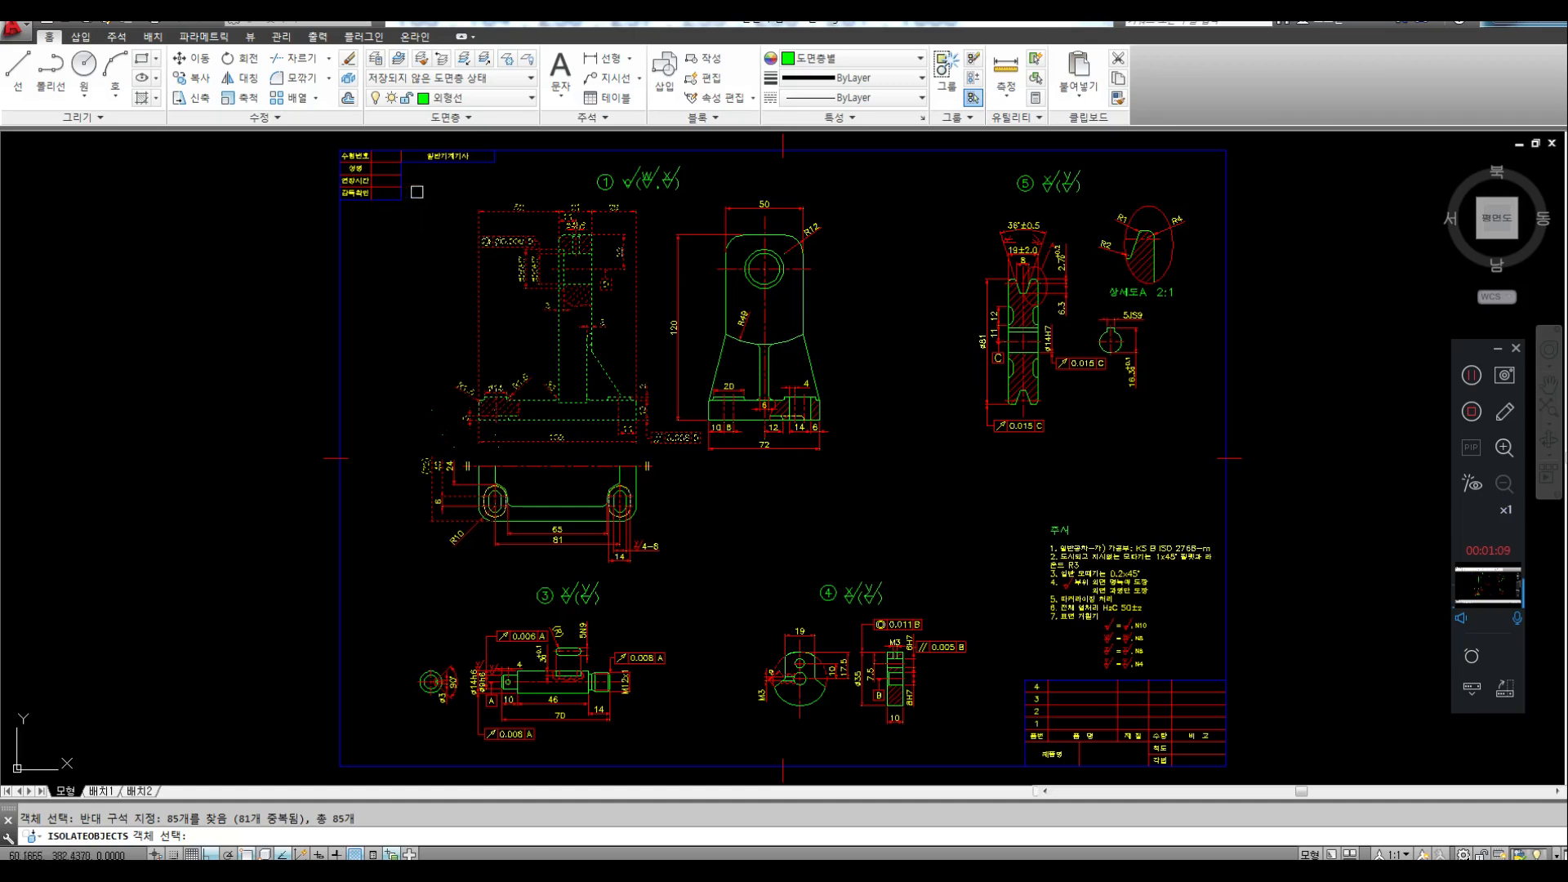
{"action": "left_click", "coordinate": [421, 192]}
{"action": "left_click", "coordinate": [645, 445]}
{"action": "left_click", "coordinate": [673, 212]}
{"action": "left_click", "coordinate": [571, 295]}
{"action": "key", "text": "Return"}
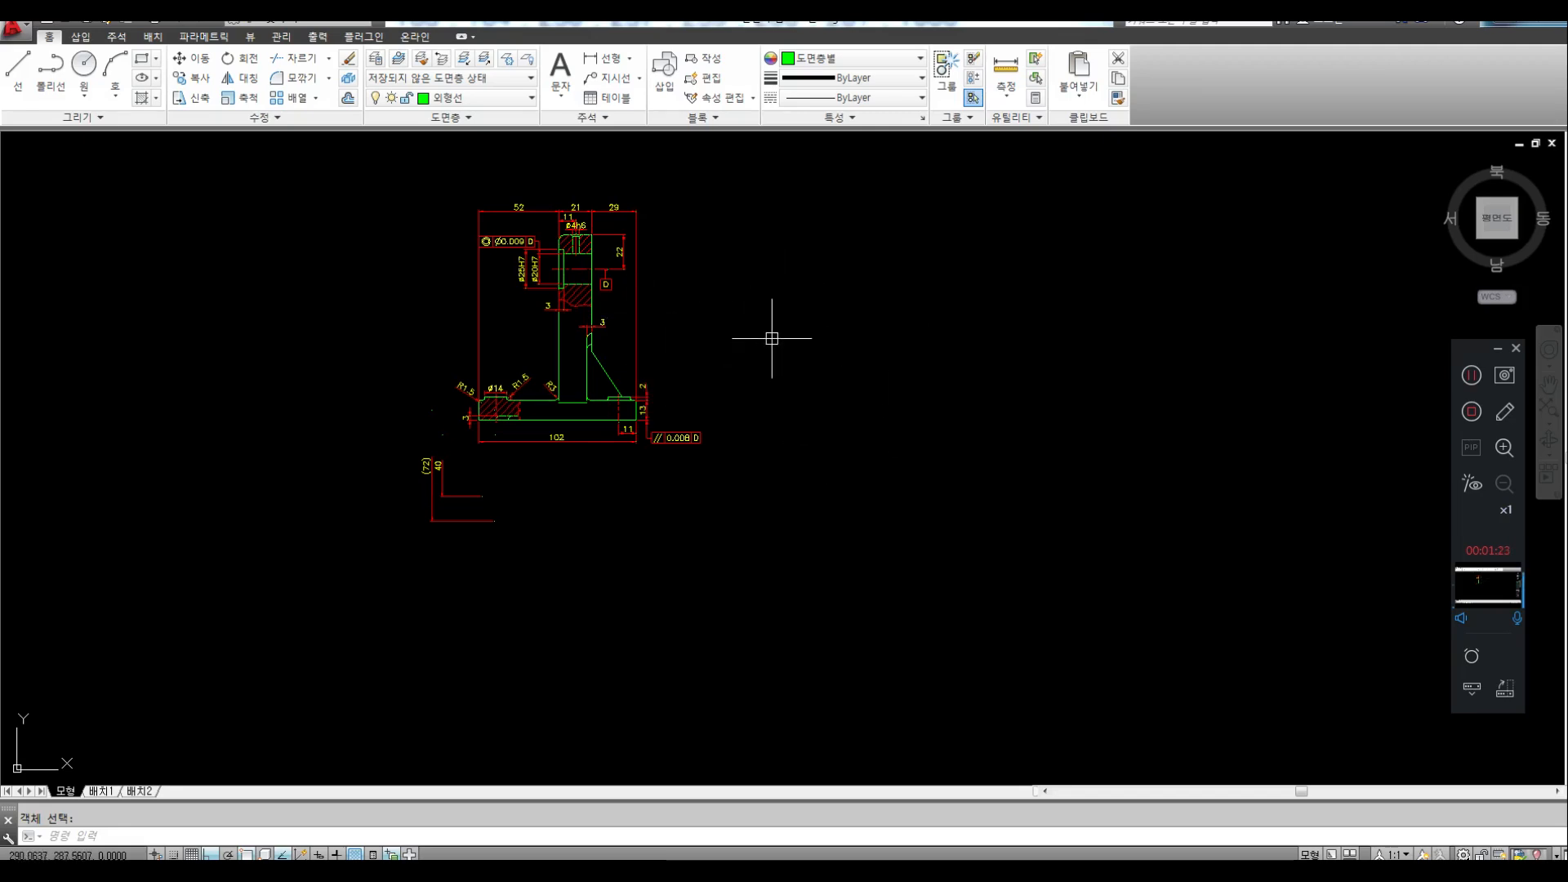
Erase the 3 mm dimension just above the rib in the isolated front view
{"action": "scroll", "coordinate": [571, 296], "scroll_direction": "up", "scroll_amount": 6}
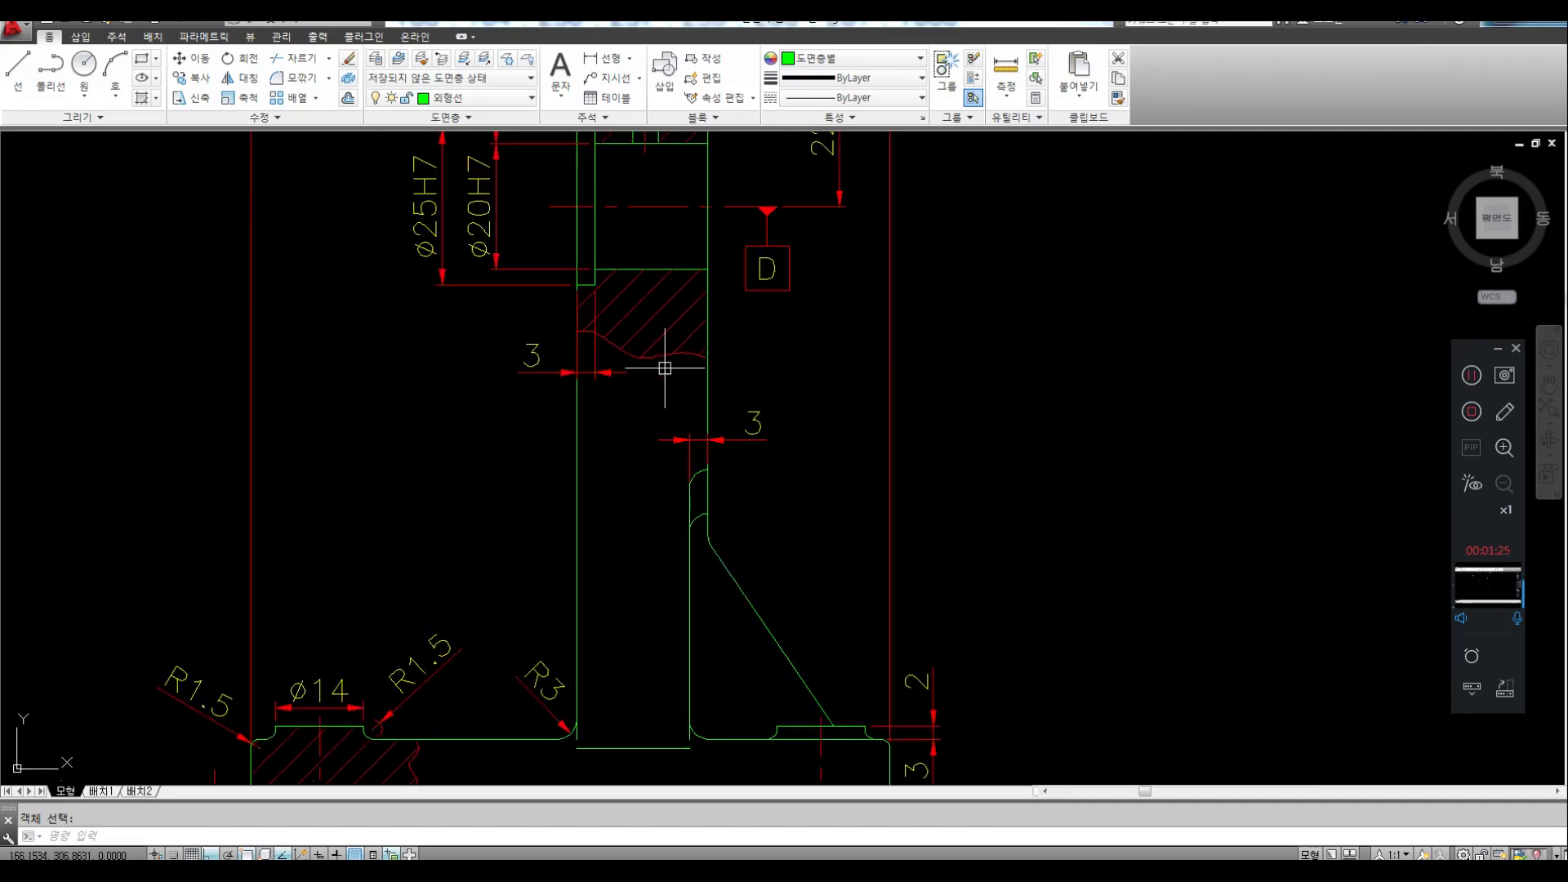
{"action": "type", "text": "e"}
{"action": "key", "text": "Return"}
{"action": "left_click", "coordinate": [653, 433]}
{"action": "key", "text": "Return"}
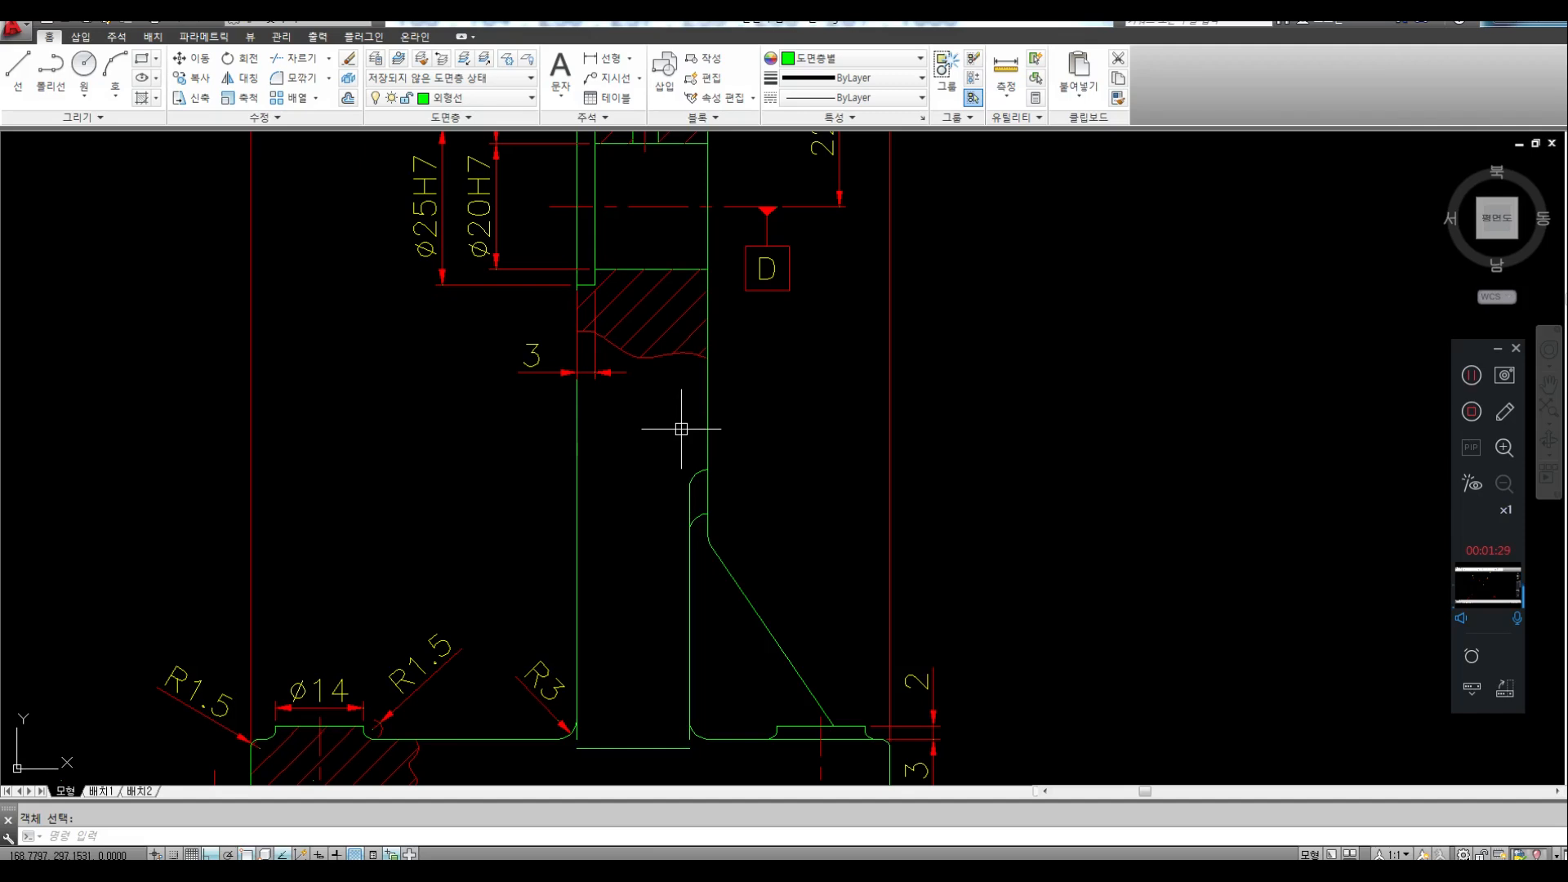
Unisolate the objects to bring back the rest of the drawing around the front view
{"action": "scroll", "coordinate": [676, 428], "scroll_direction": "down", "scroll_amount": 6}
{"action": "scroll", "coordinate": [694, 433], "scroll_direction": "up", "scroll_amount": 2}
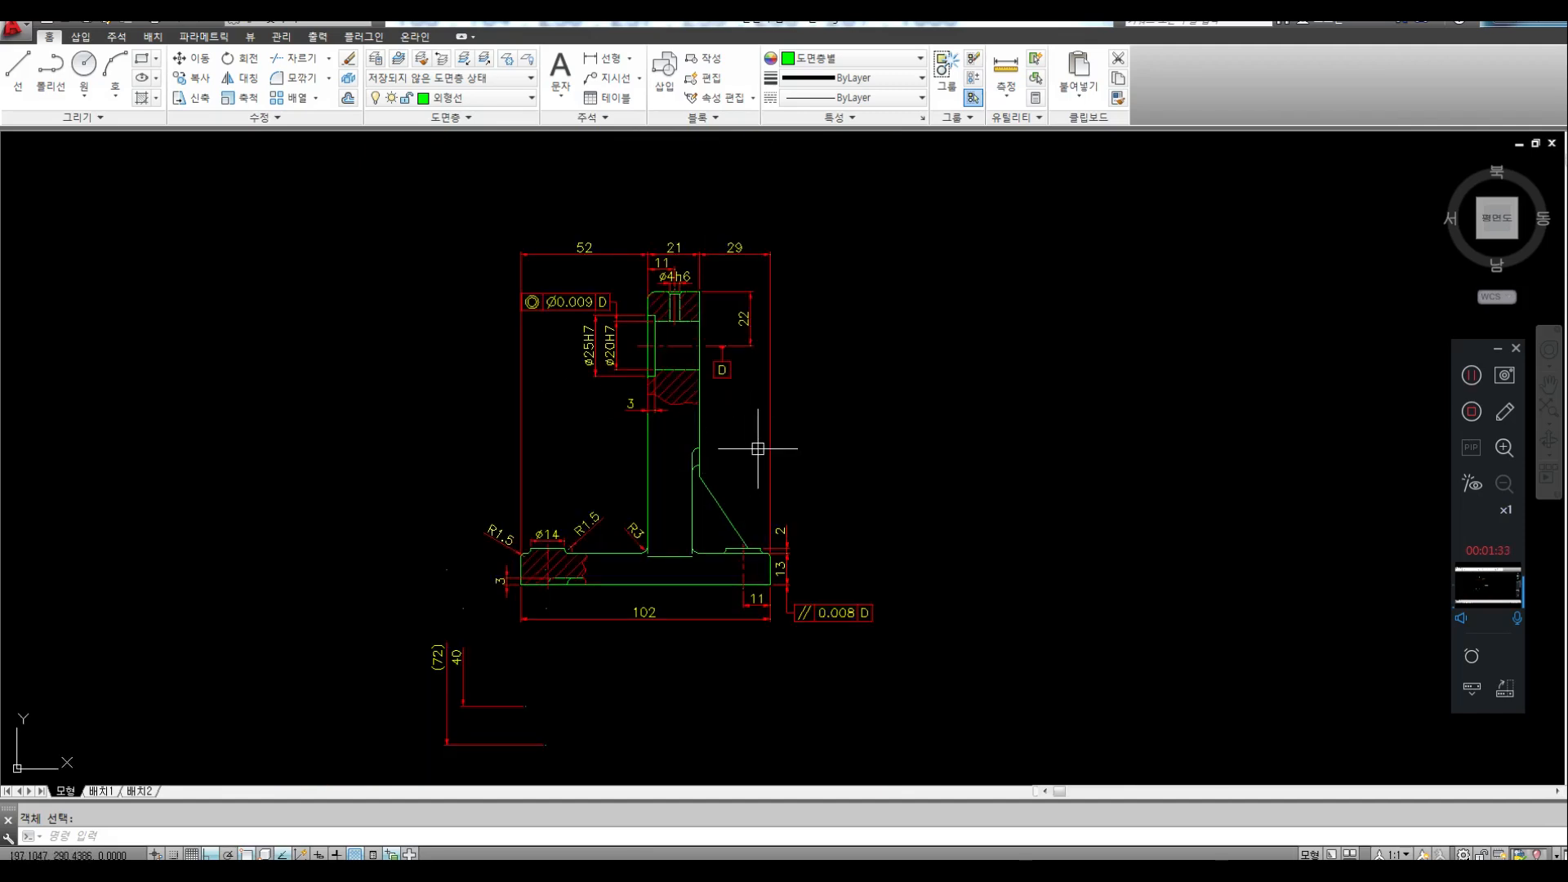
{"action": "scroll", "coordinate": [758, 448], "scroll_direction": "up", "scroll_amount": 4}
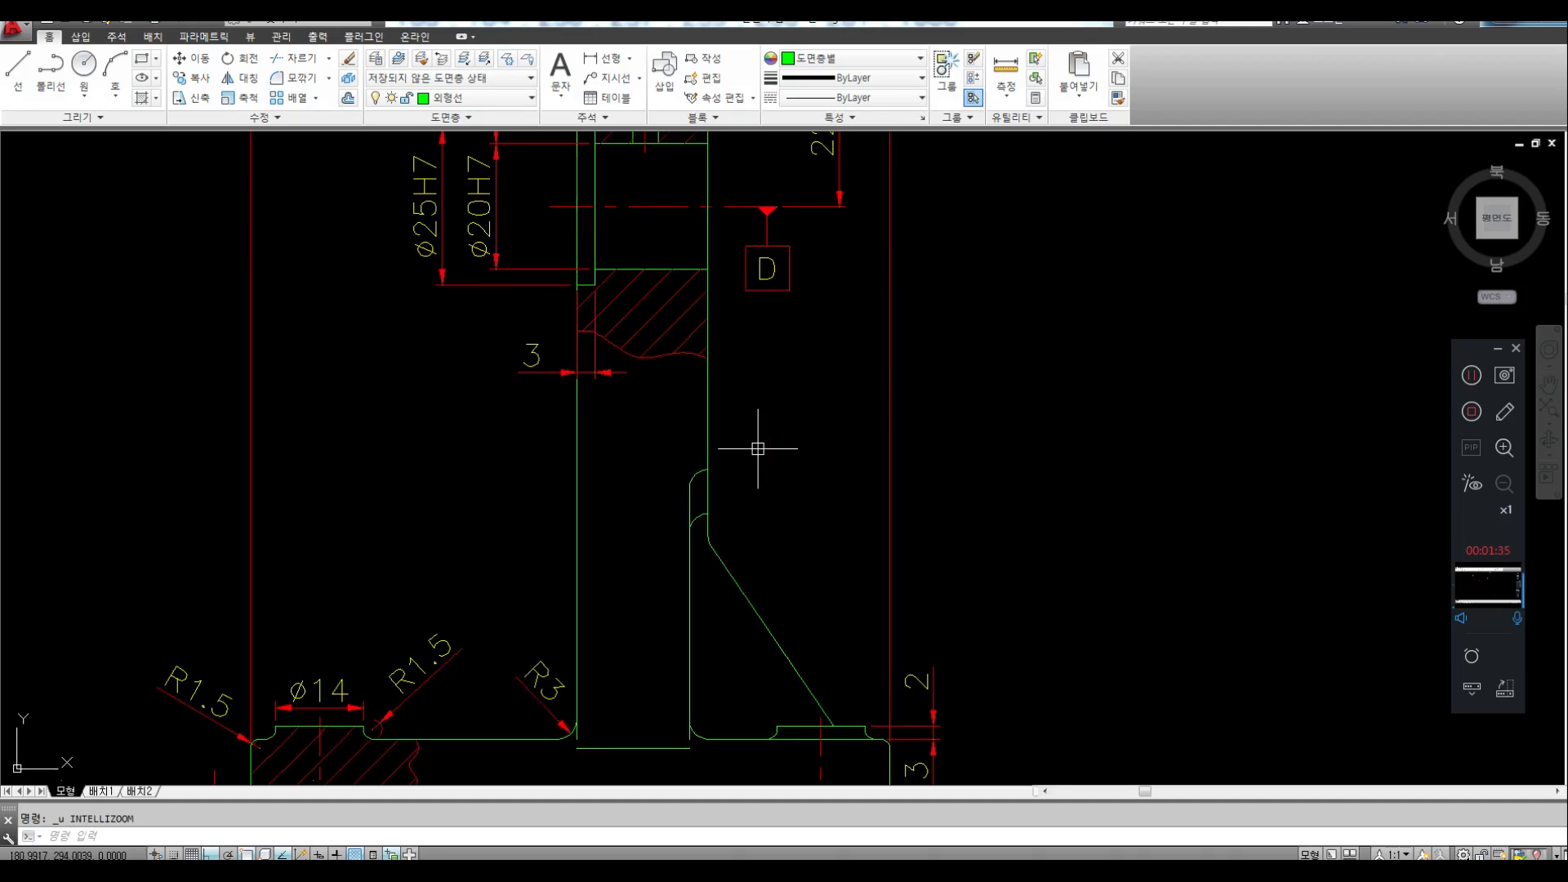
{"action": "type", "text": "UNISOL"}
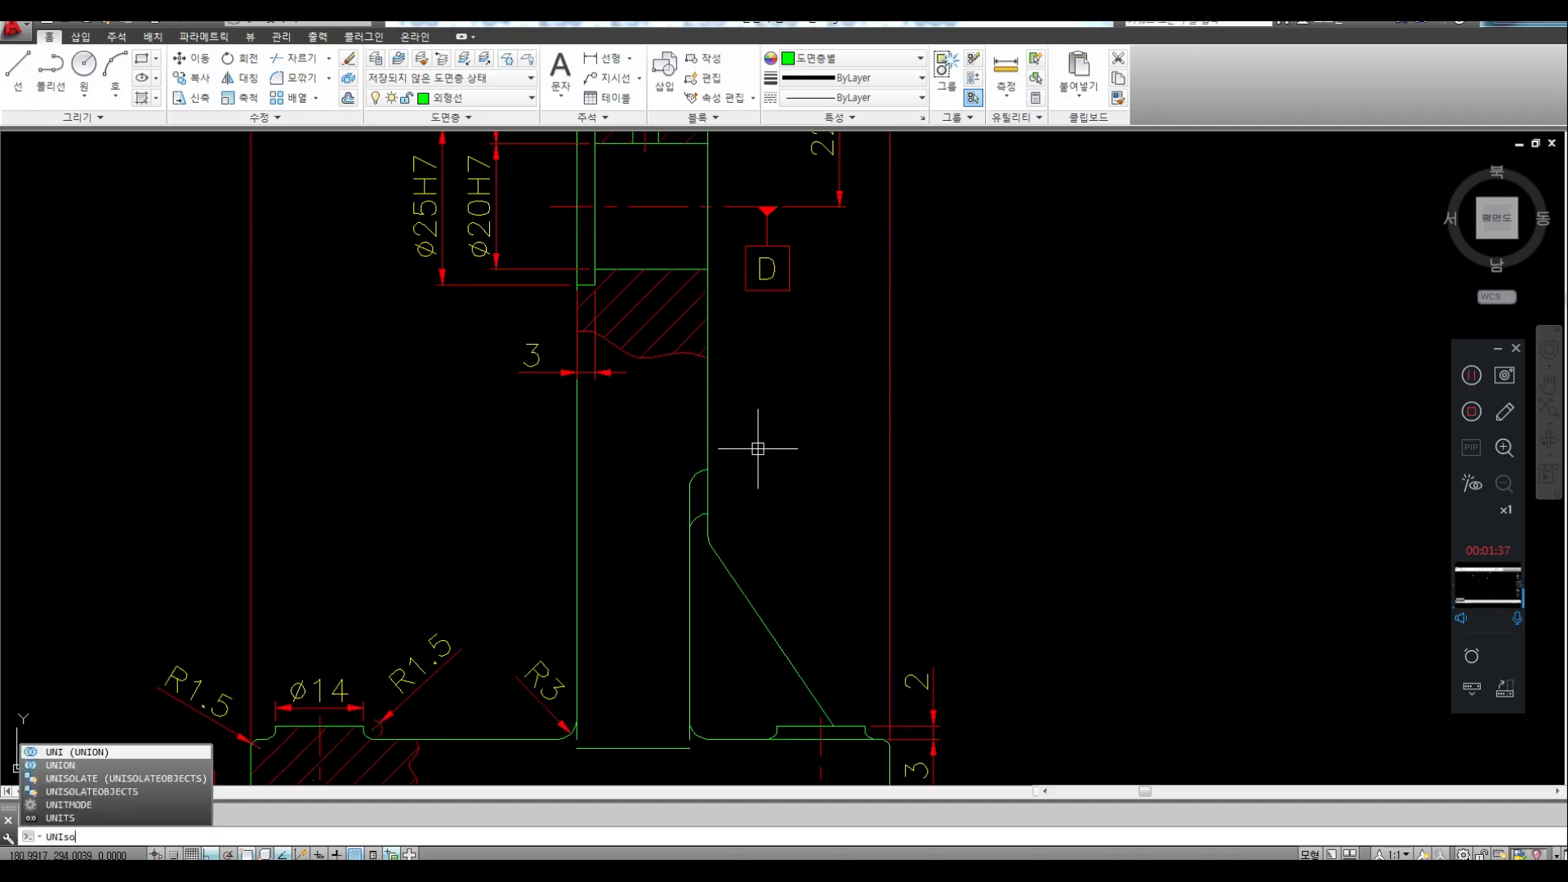
{"action": "type", "text": "ATE"}
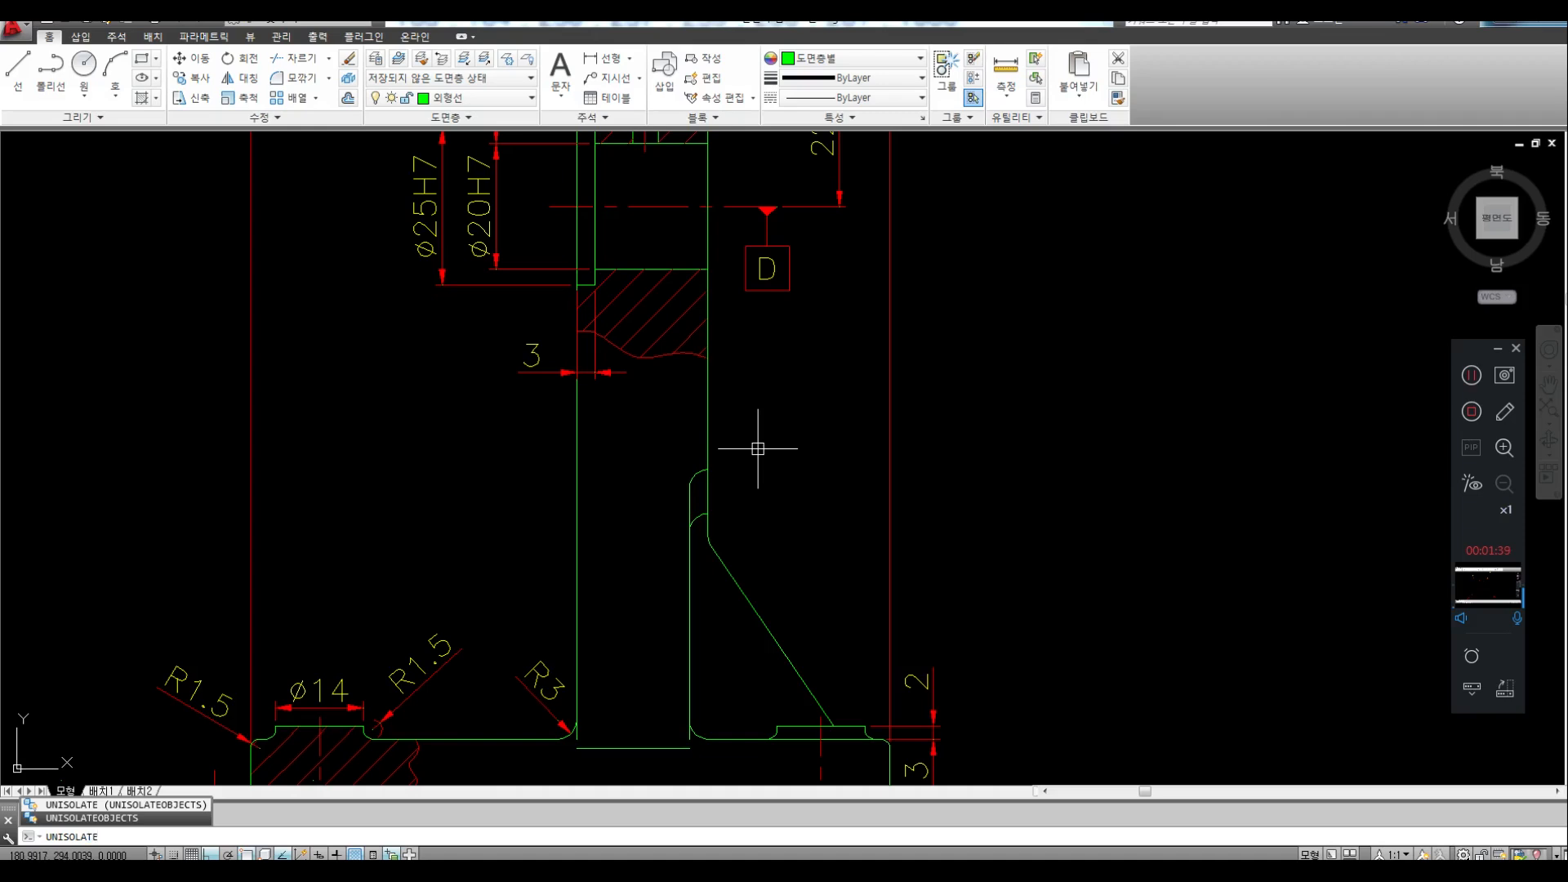
{"action": "key", "text": "Return"}
{"action": "scroll", "coordinate": [757, 449], "scroll_direction": "down", "scroll_amount": 8}
{"action": "scroll", "coordinate": [1007, 495], "scroll_direction": "up", "scroll_amount": 5}
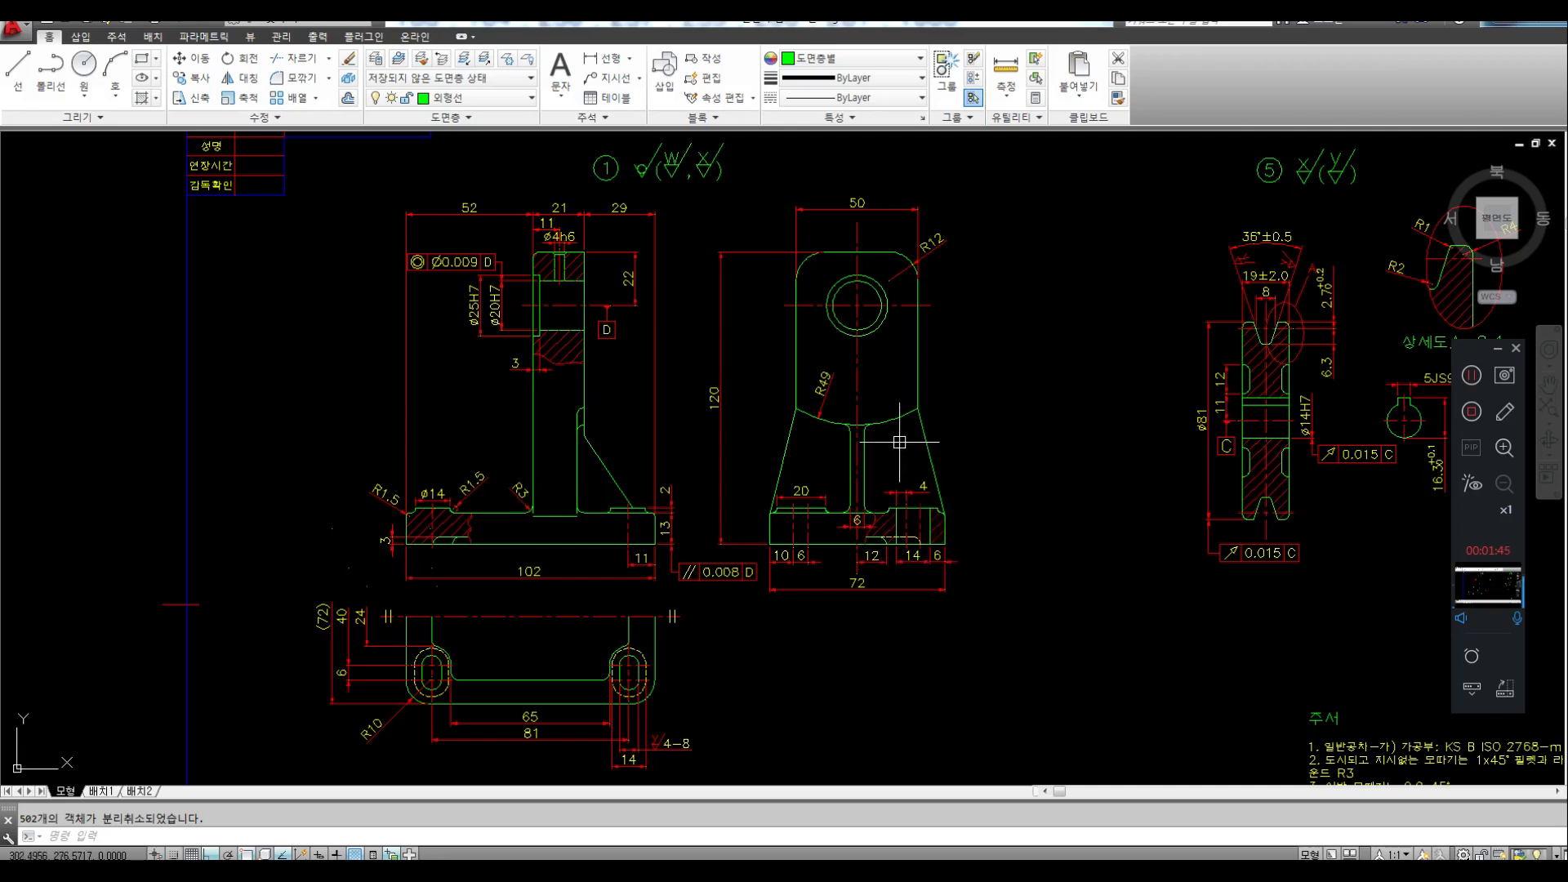
Undo the changes back to the state before the front view of part 1 was isolated
{"action": "key", "text": "Escape"}
{"action": "key", "text": "ctrl+z"}
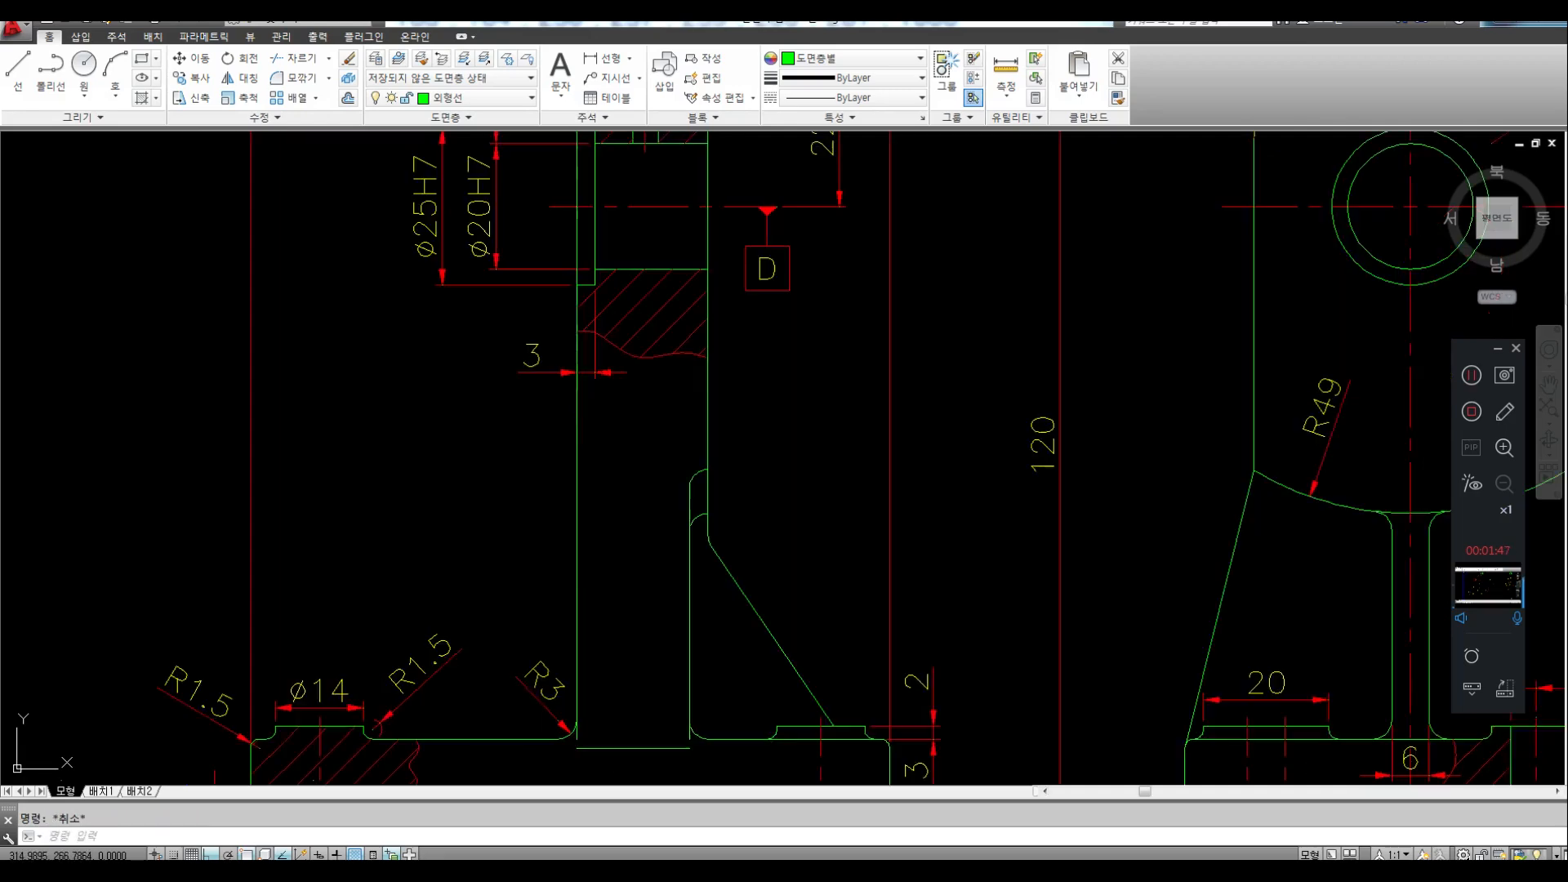
{"action": "key", "text": "ctrl+z"}
Isolate the sectioned pulley view of part 5 with its dimensions and runout tolerance frames
{"action": "type", "text": "i"}
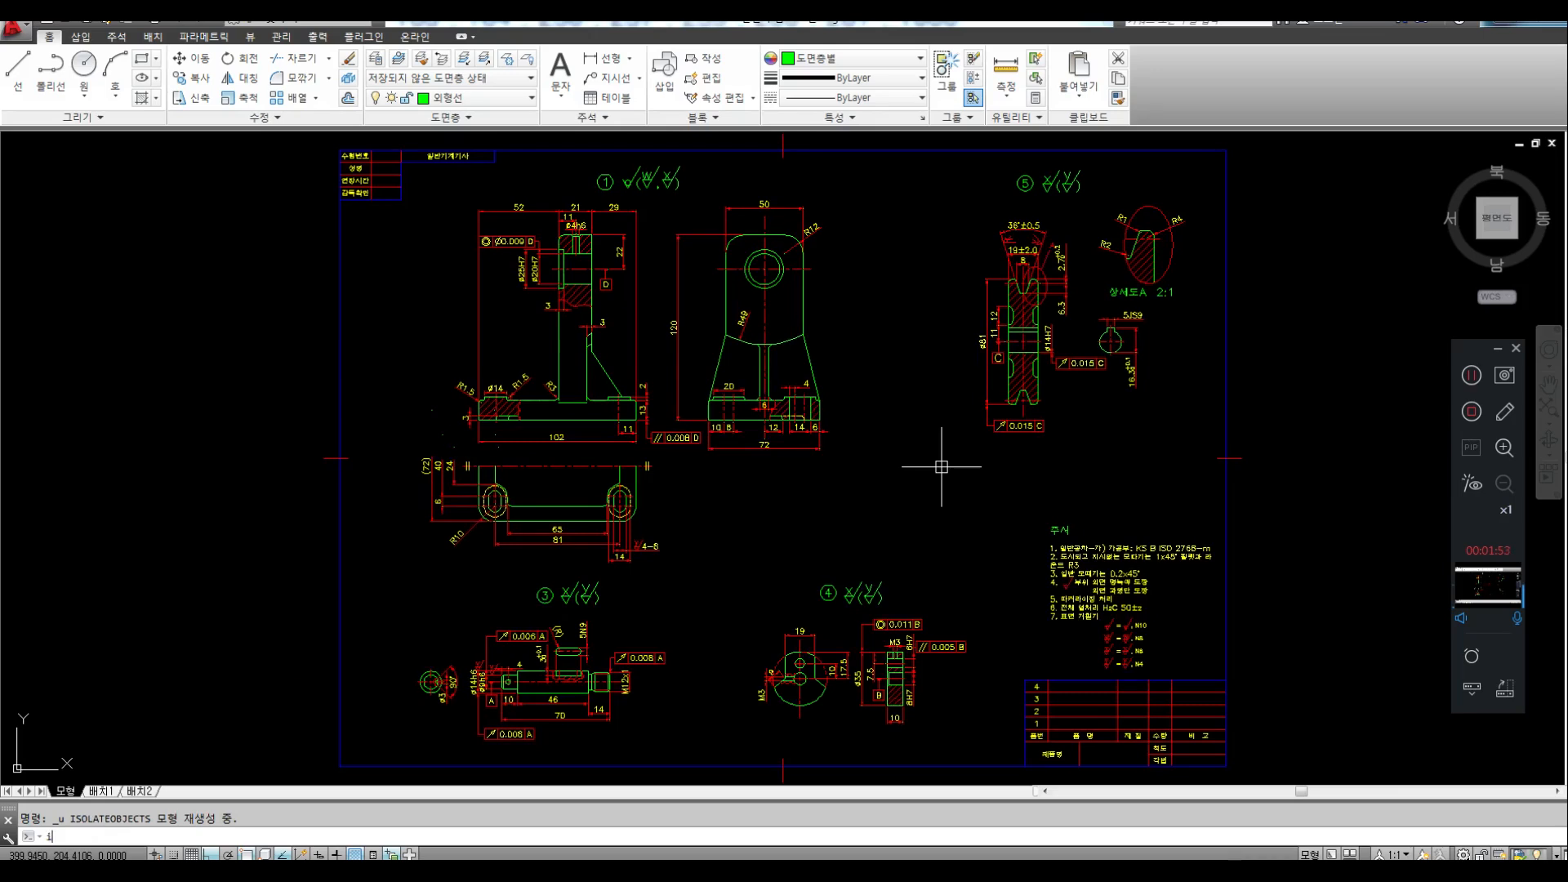
{"action": "type", "text": "solat"}
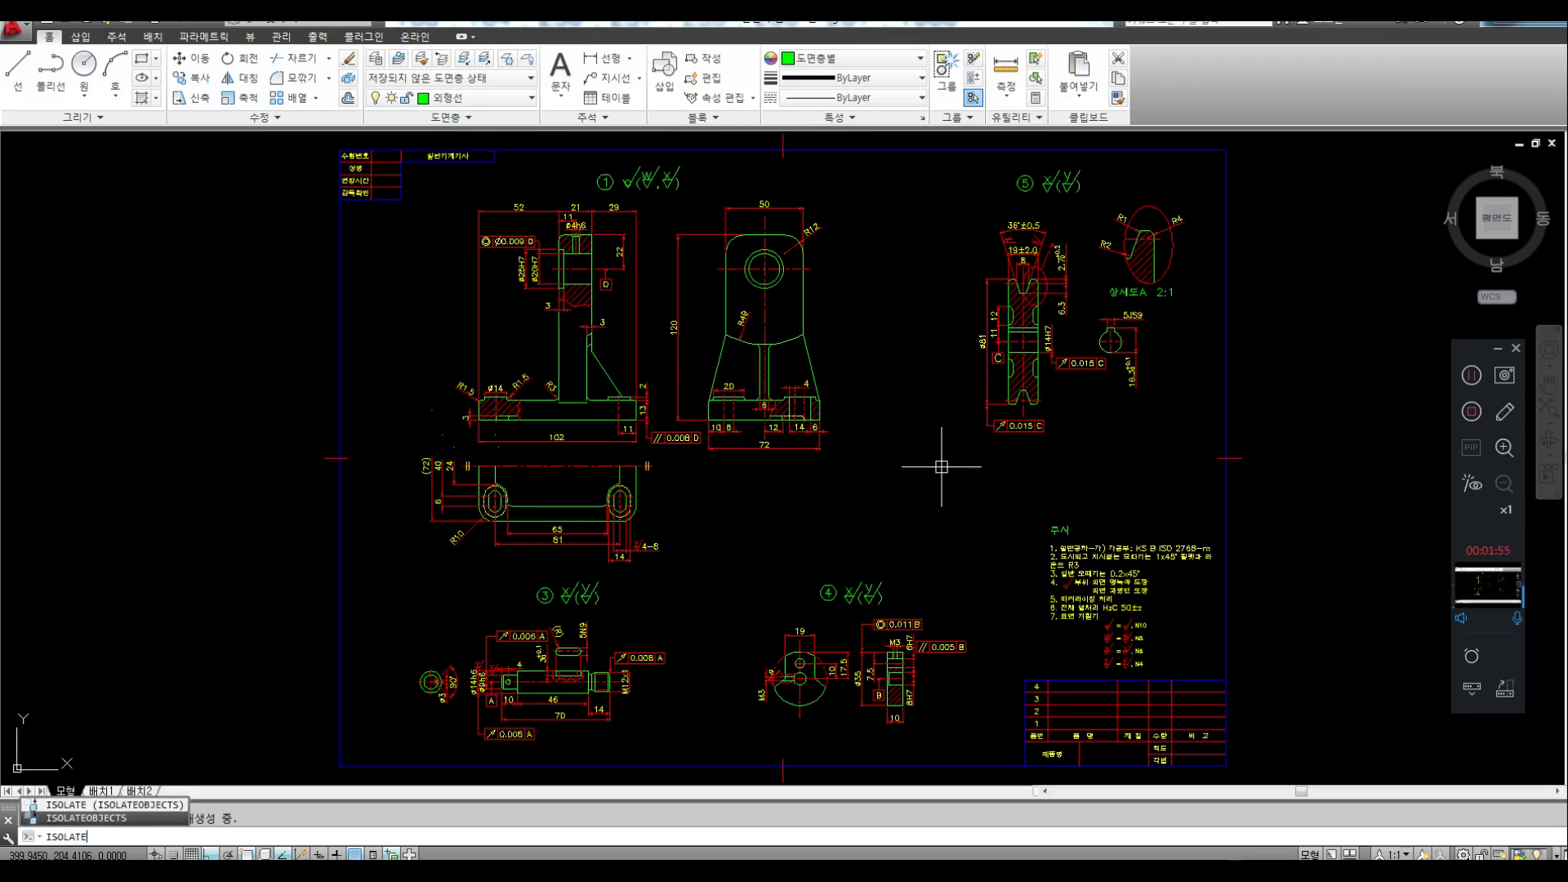
{"action": "type", "text": "e"}
{"action": "key", "text": "Return"}
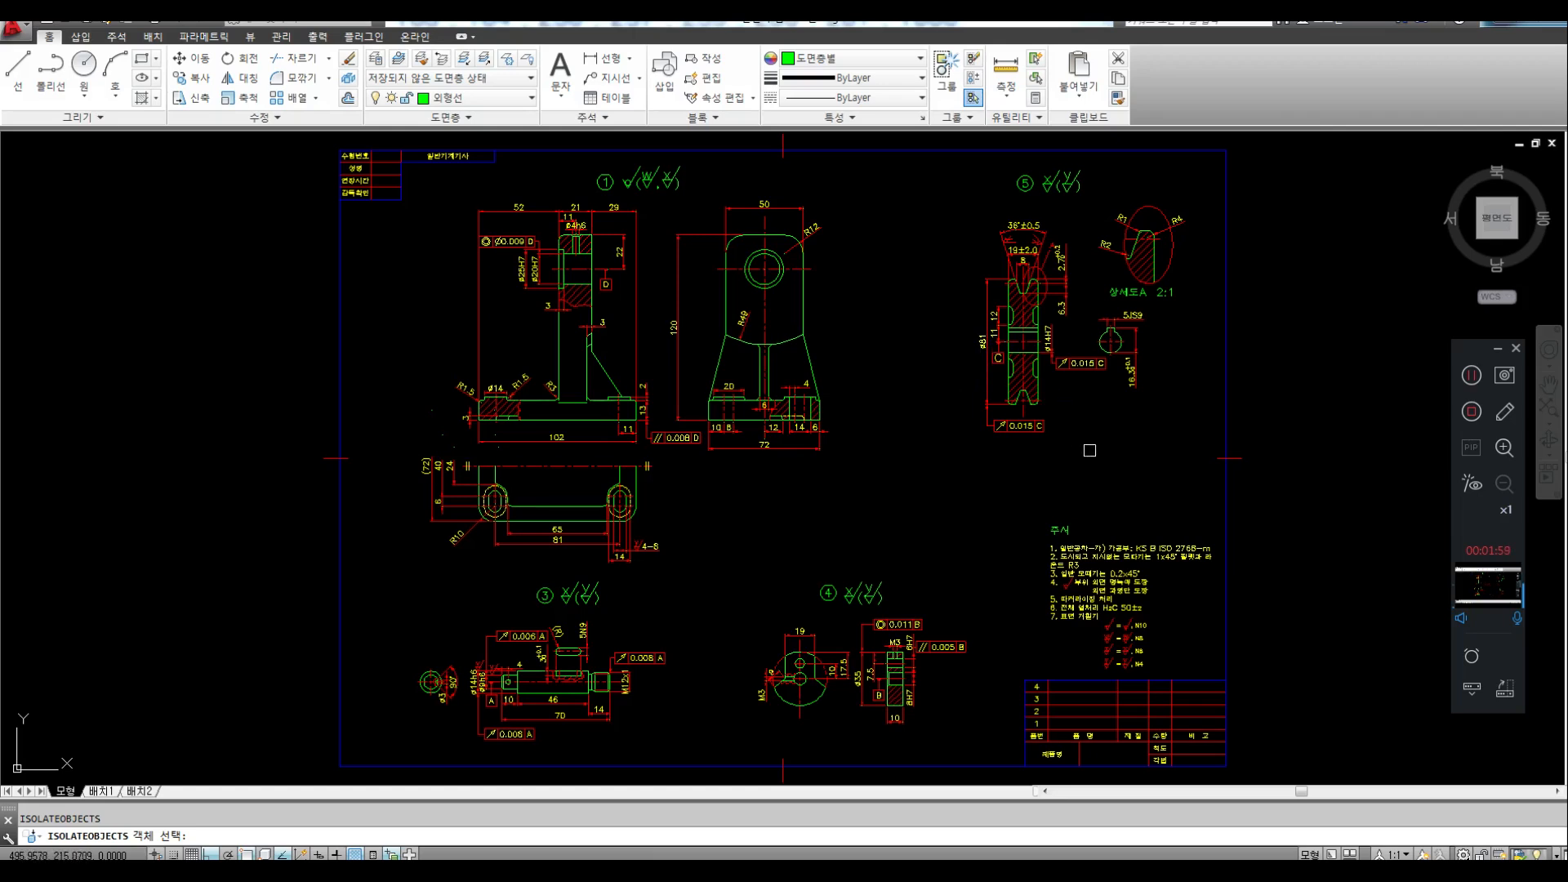
{"action": "left_click", "coordinate": [1083, 458]}
{"action": "left_click", "coordinate": [916, 213]}
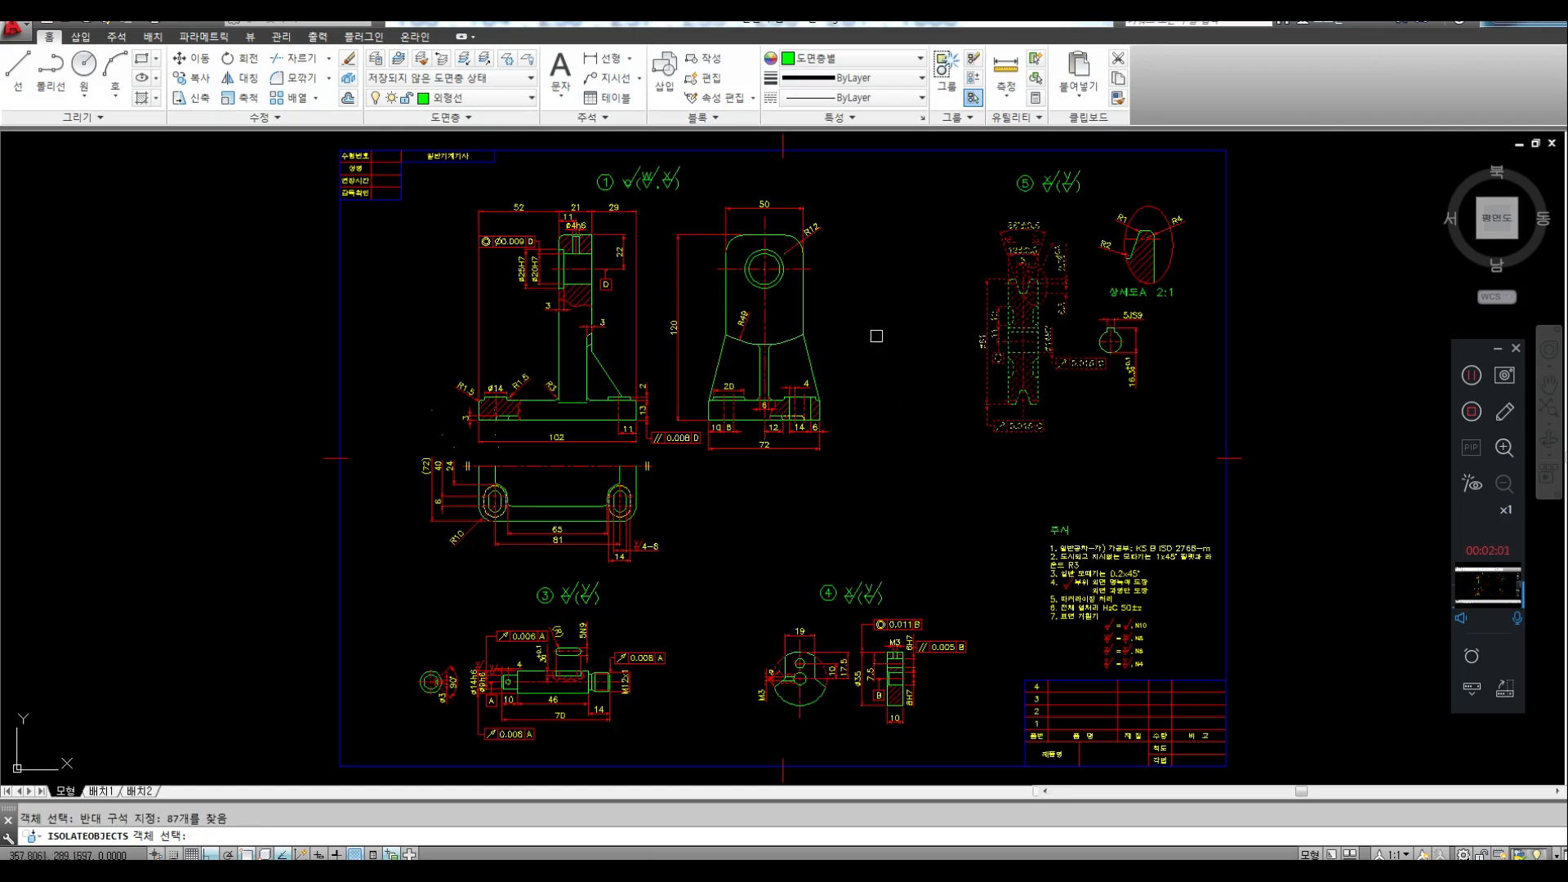
{"action": "key", "text": "Return"}
{"action": "scroll", "coordinate": [1142, 275], "scroll_direction": "up", "scroll_amount": 4}
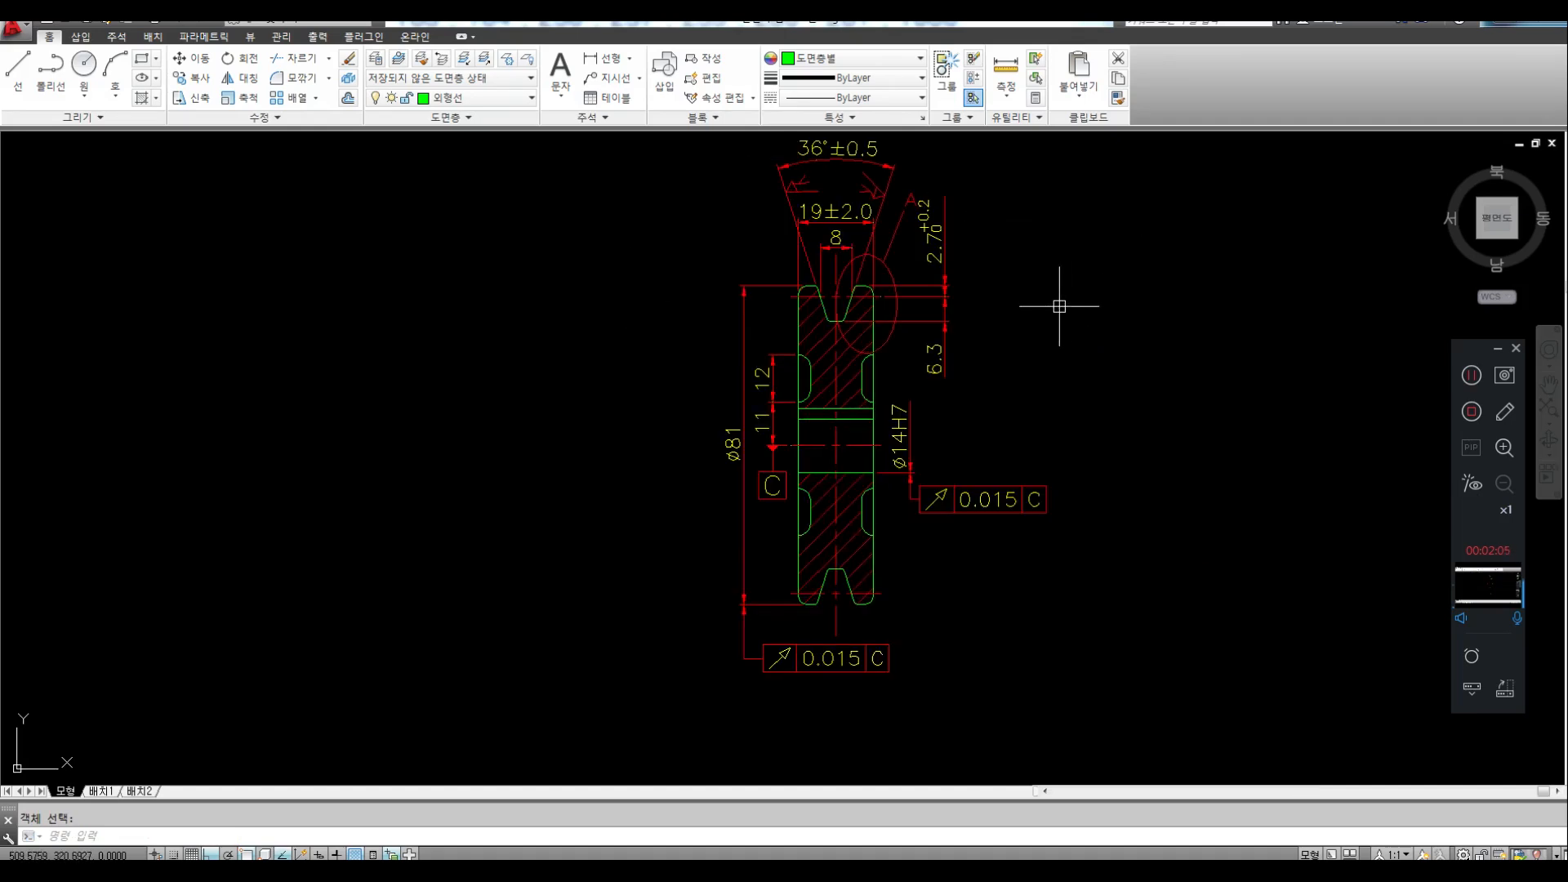
End the isolation of the pulley view with Unisolate so all drawing objects are displayed
{"action": "type", "text": "UNISOla"}
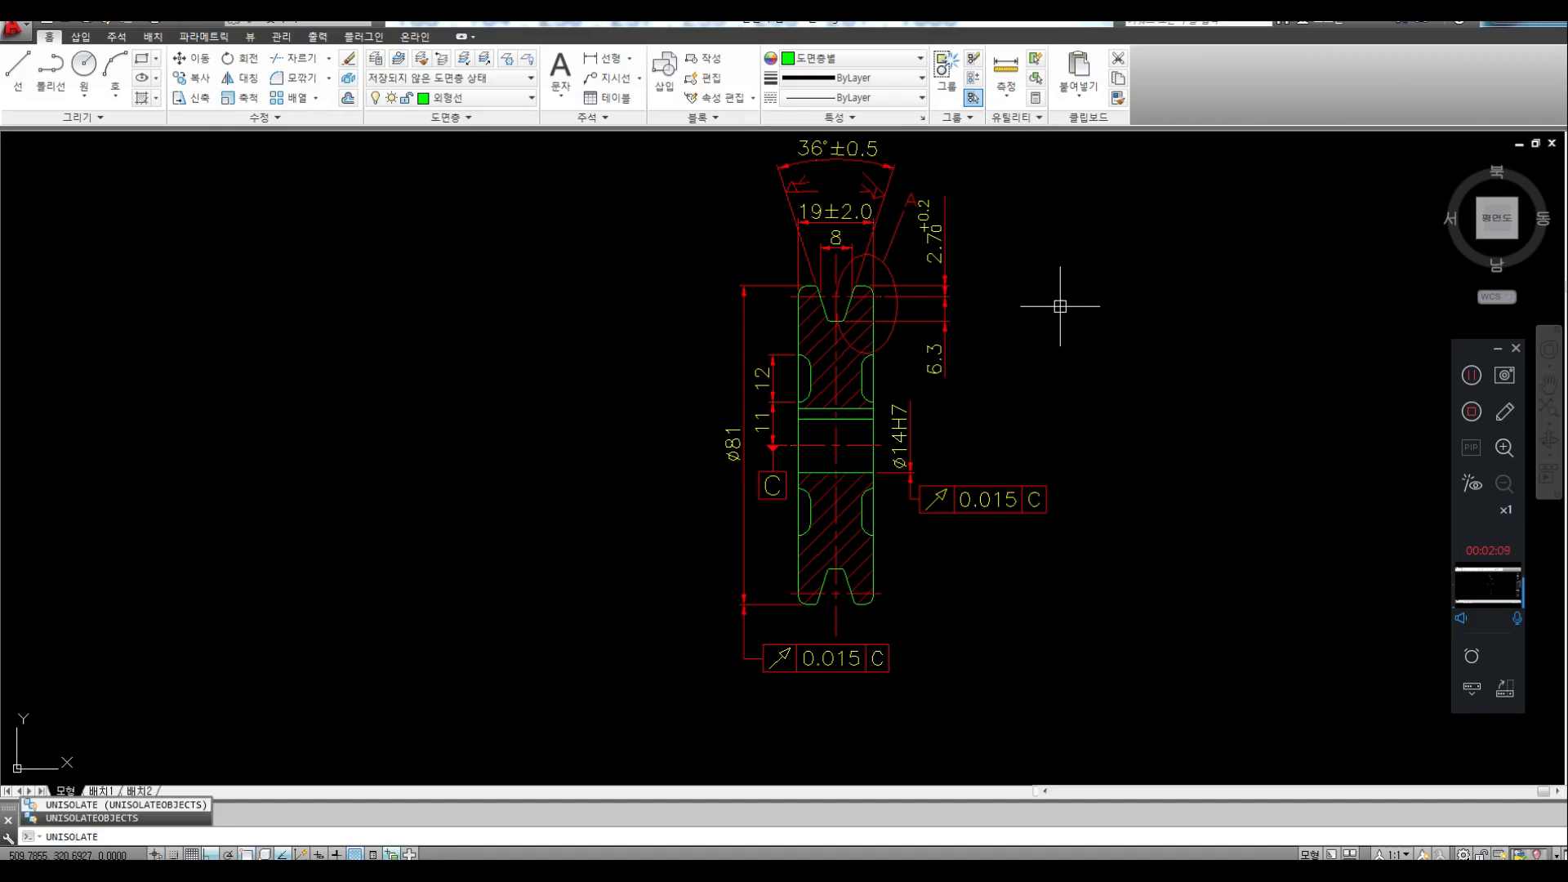
{"action": "key", "text": "Return"}
{"action": "scroll", "coordinate": [909, 322], "scroll_direction": "down", "scroll_amount": 5}
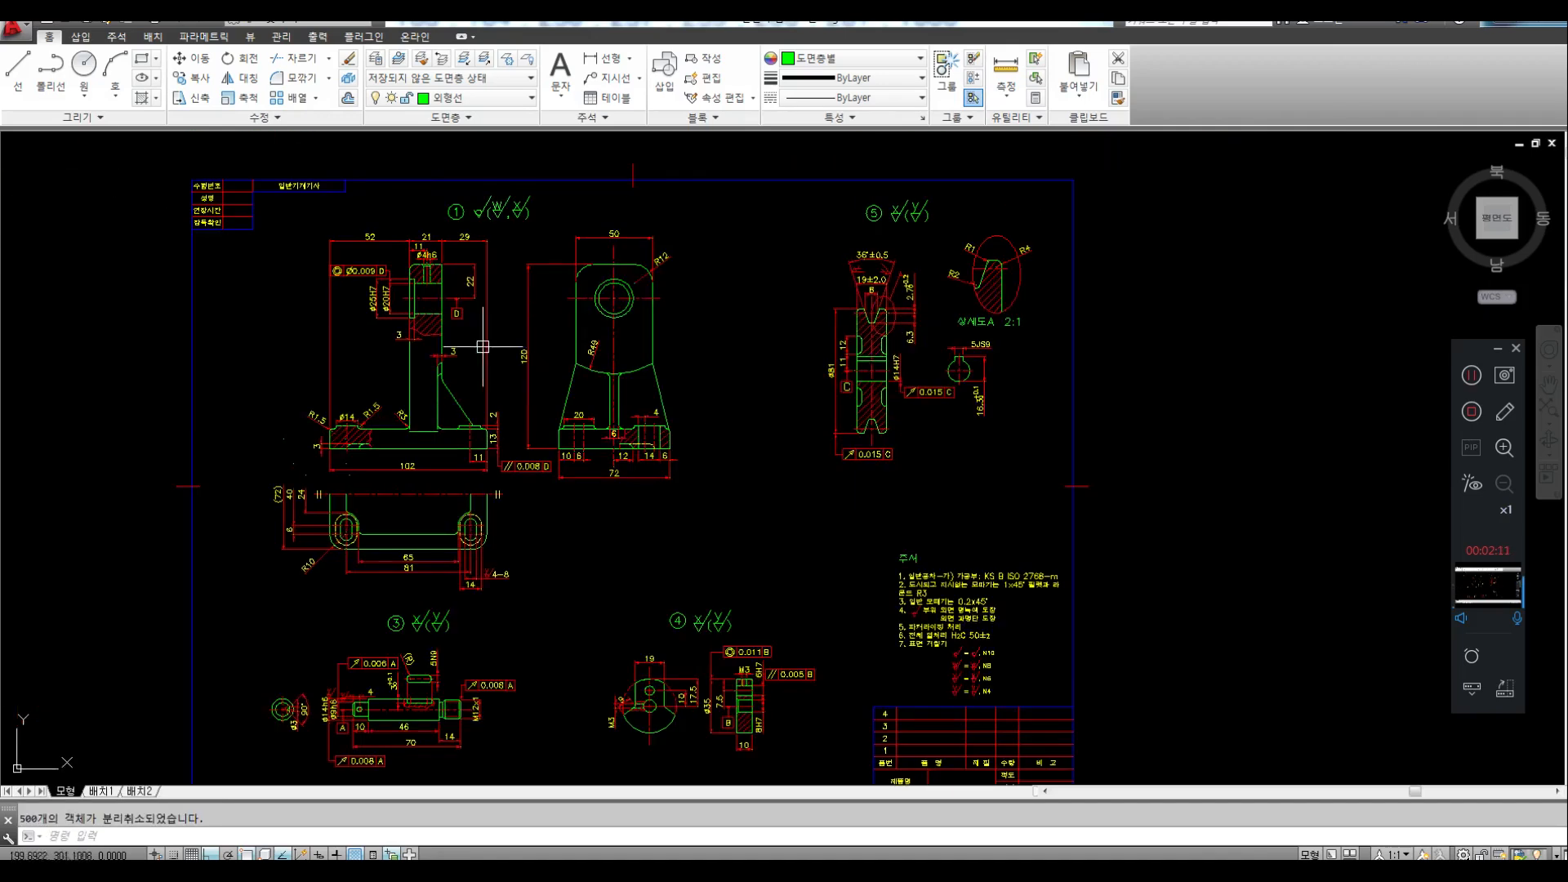
Draw an irregular polygonal wipeout over the lower half of part 1's side view, covering its base and bottom dimensions
{"action": "scroll", "coordinate": [480, 343], "scroll_direction": "up", "scroll_amount": 4}
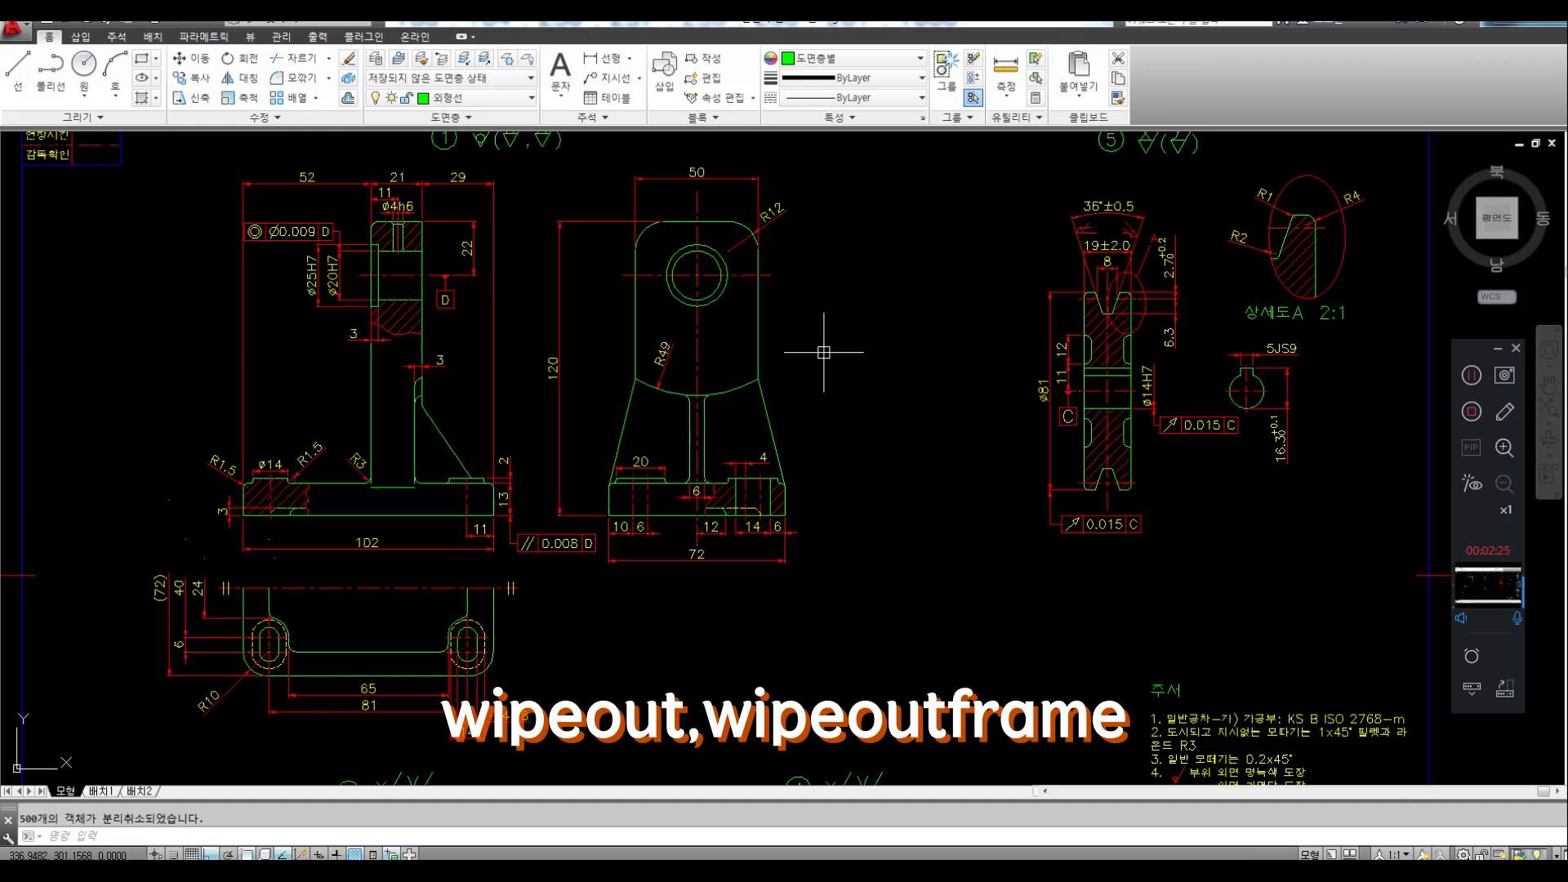
{"action": "type", "text": "WIPe"}
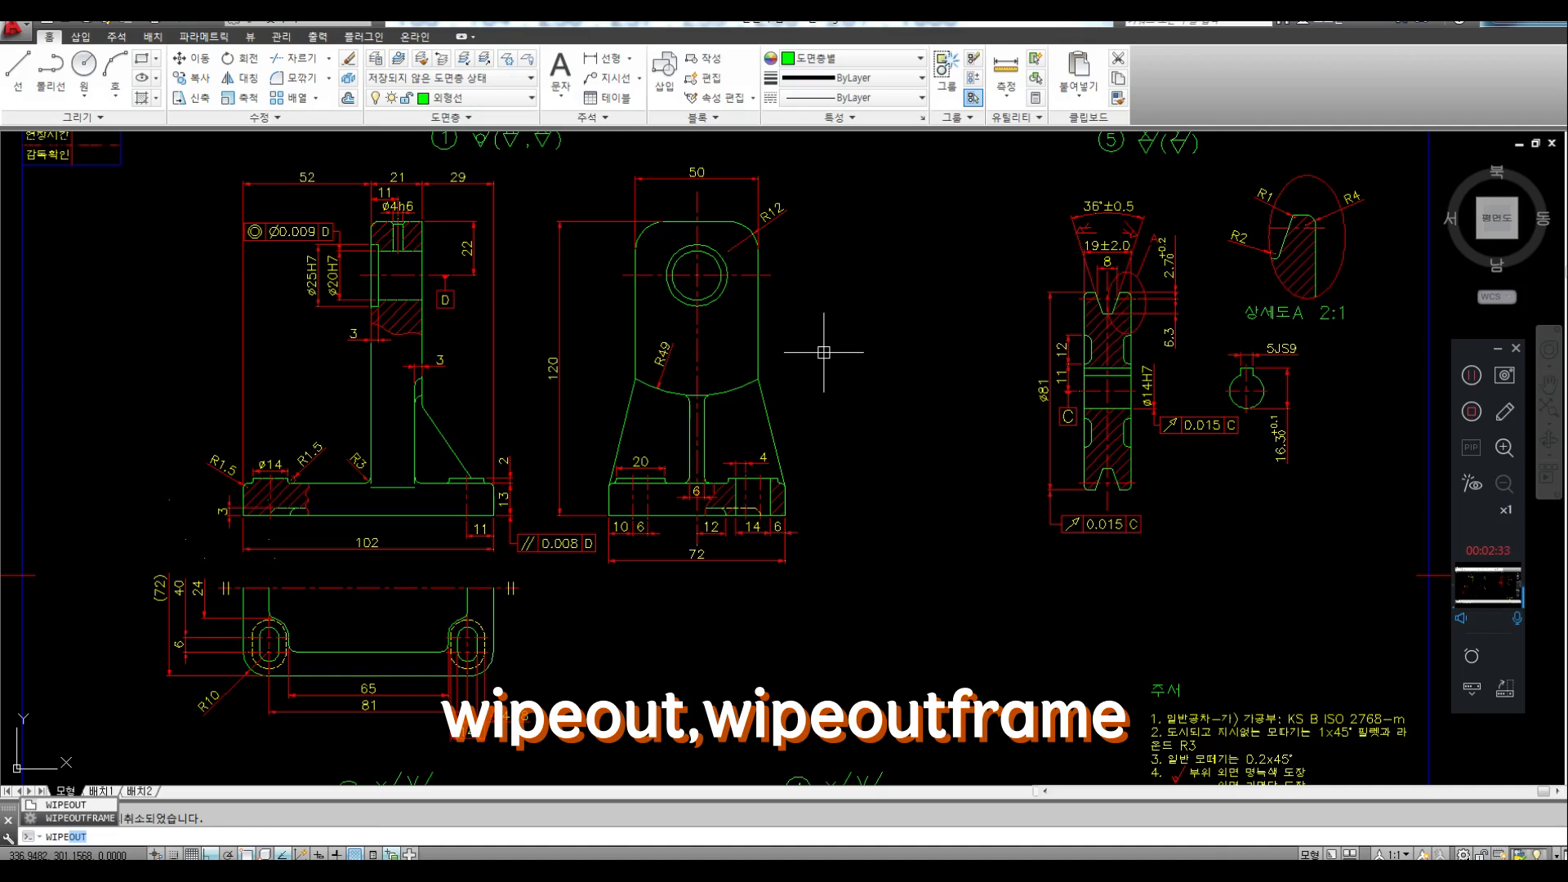
{"action": "key", "text": "Return"}
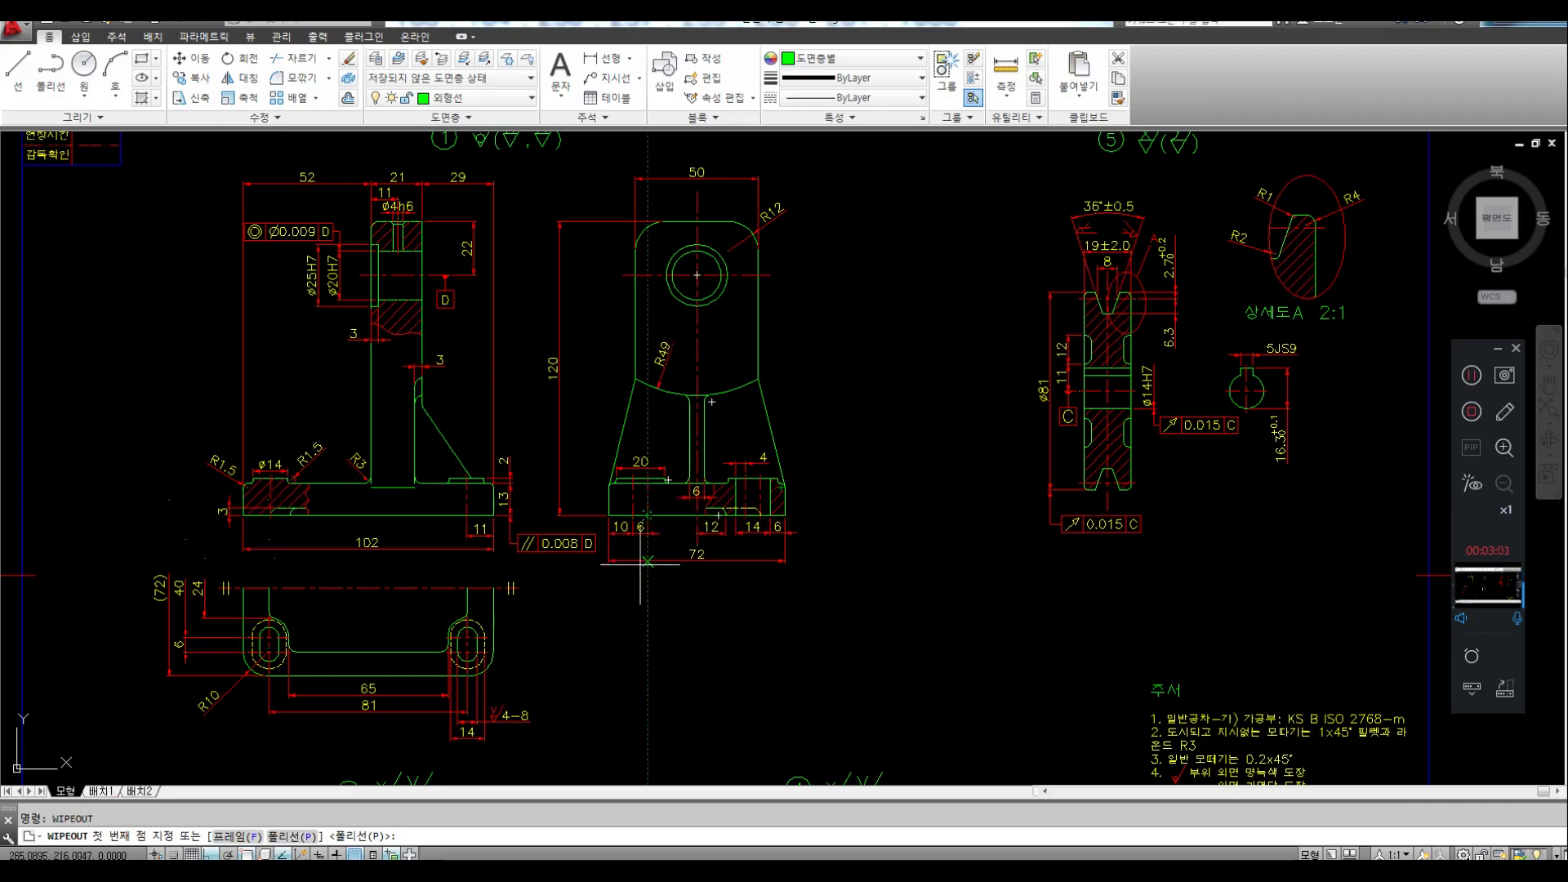
{"action": "left_click", "coordinate": [609, 532]}
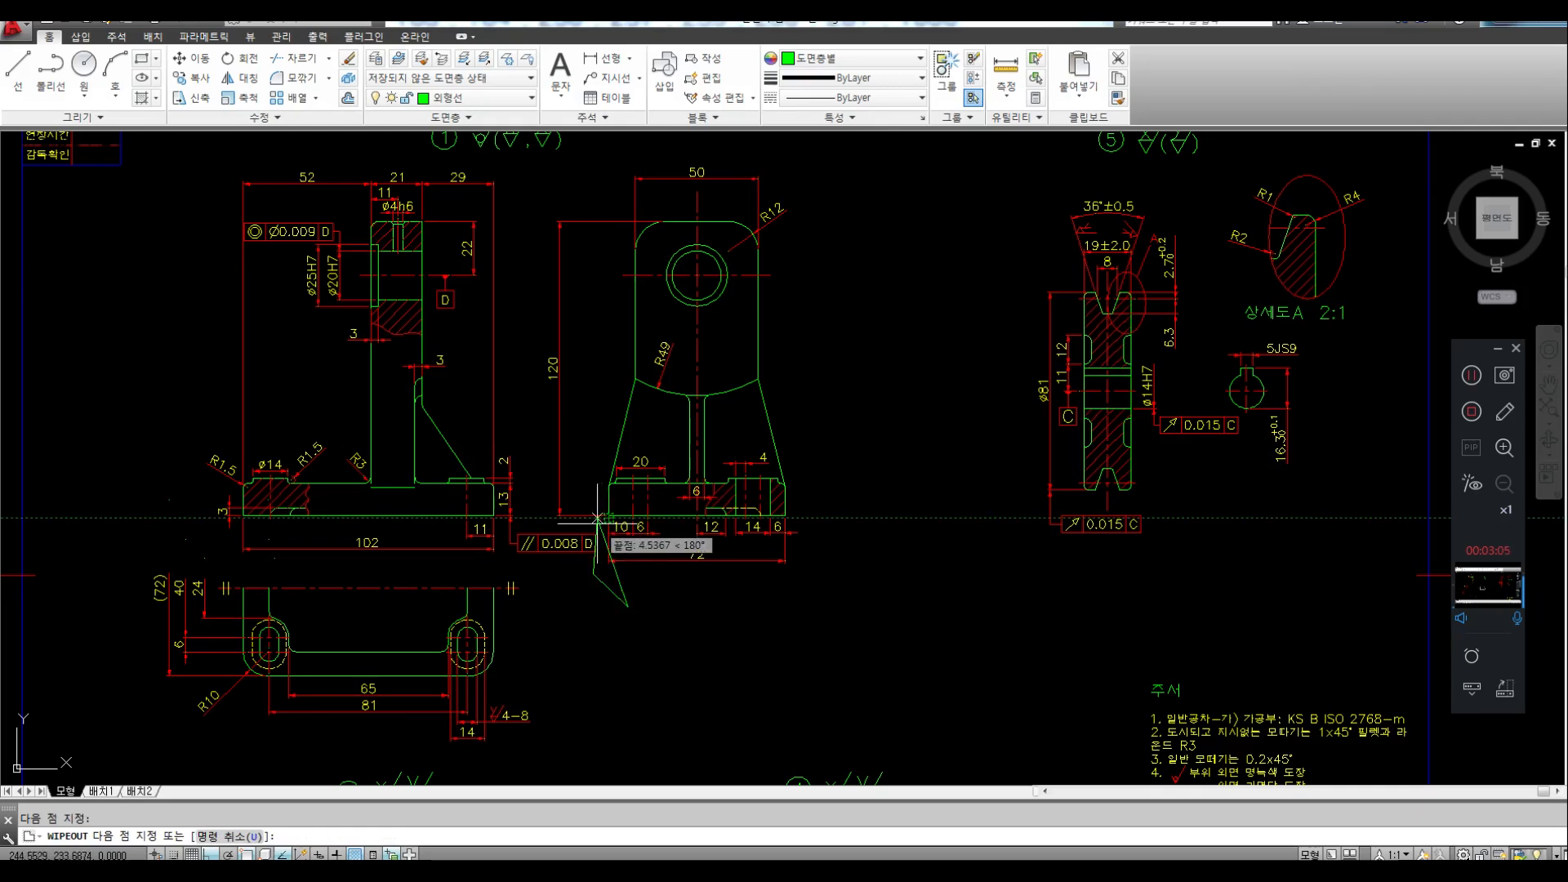
{"action": "left_click", "coordinate": [595, 519]}
{"action": "left_click", "coordinate": [559, 519]}
{"action": "left_click", "coordinate": [545, 458]}
{"action": "left_click", "coordinate": [581, 415]}
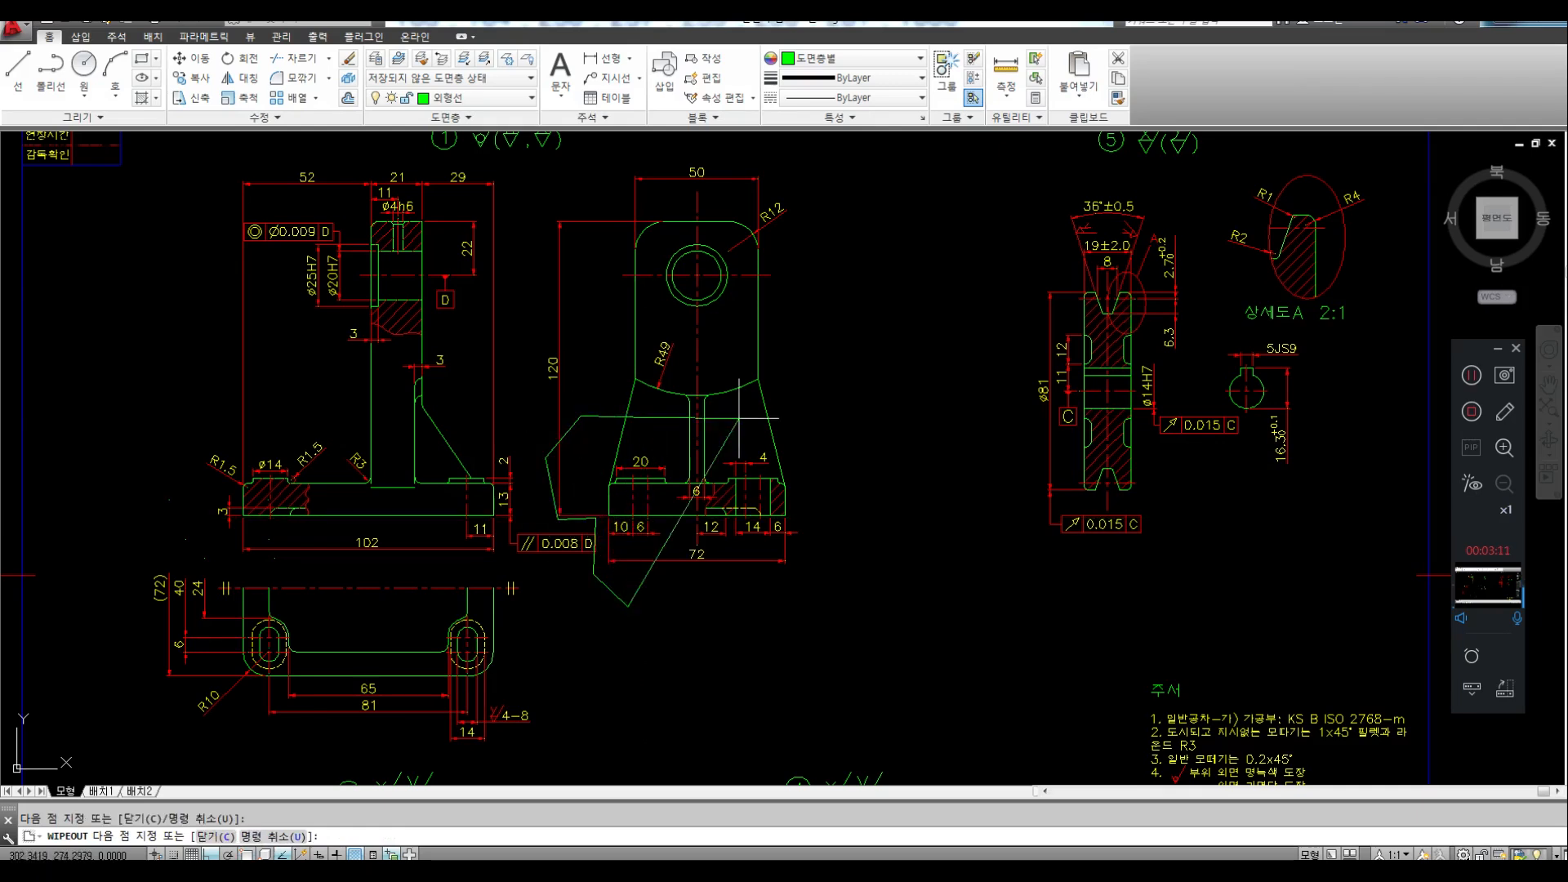
{"action": "left_click", "coordinate": [834, 424]}
{"action": "left_click", "coordinate": [875, 535]}
{"action": "left_click", "coordinate": [845, 577]}
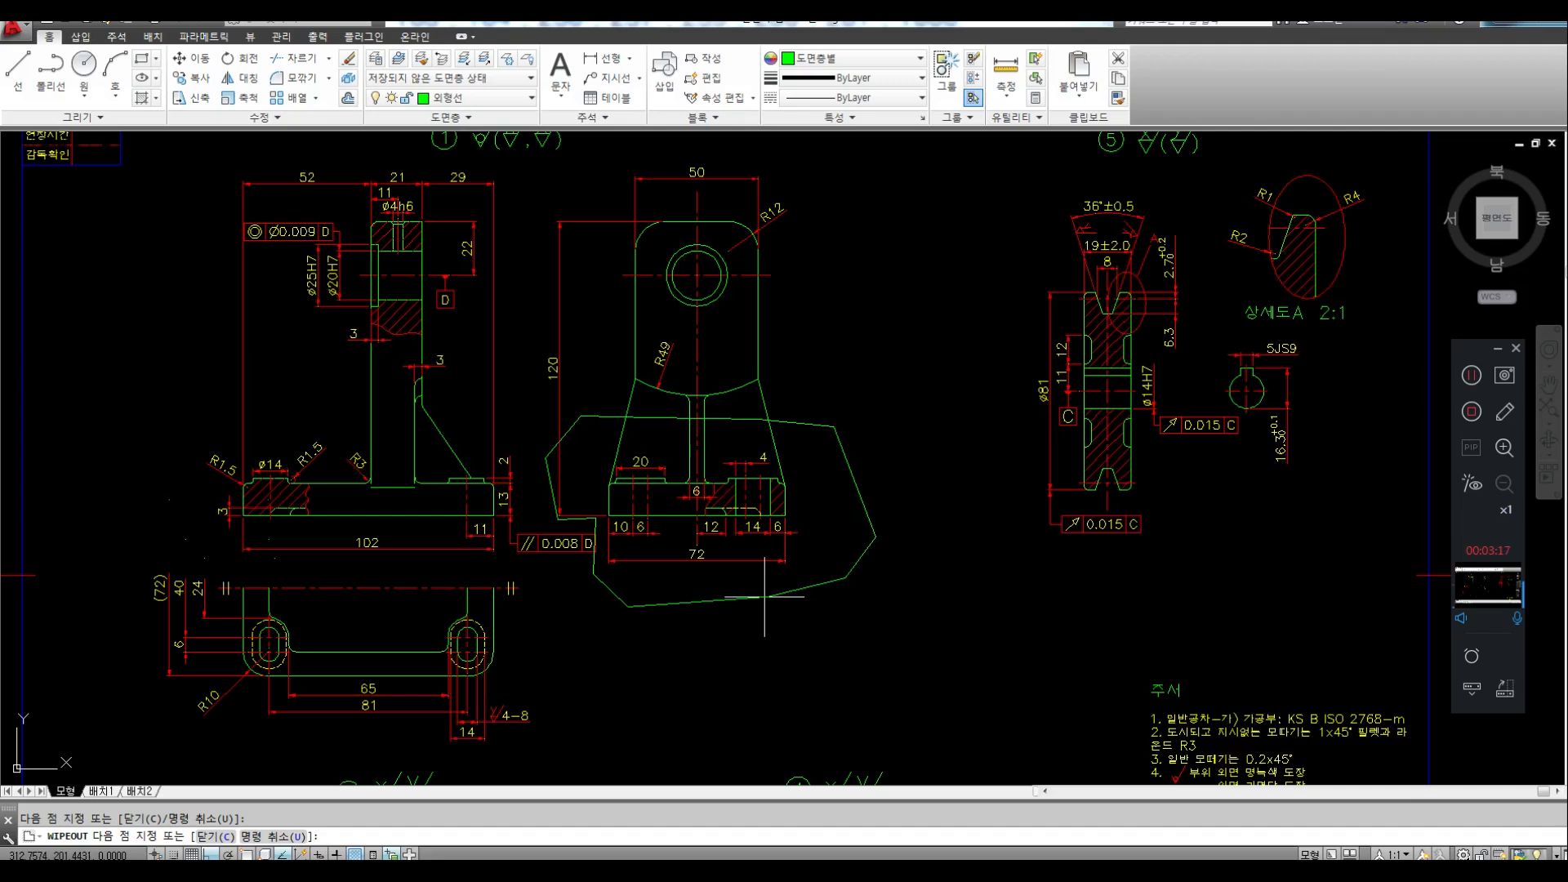
{"action": "left_click", "coordinate": [764, 597]}
{"action": "key", "text": "Return"}
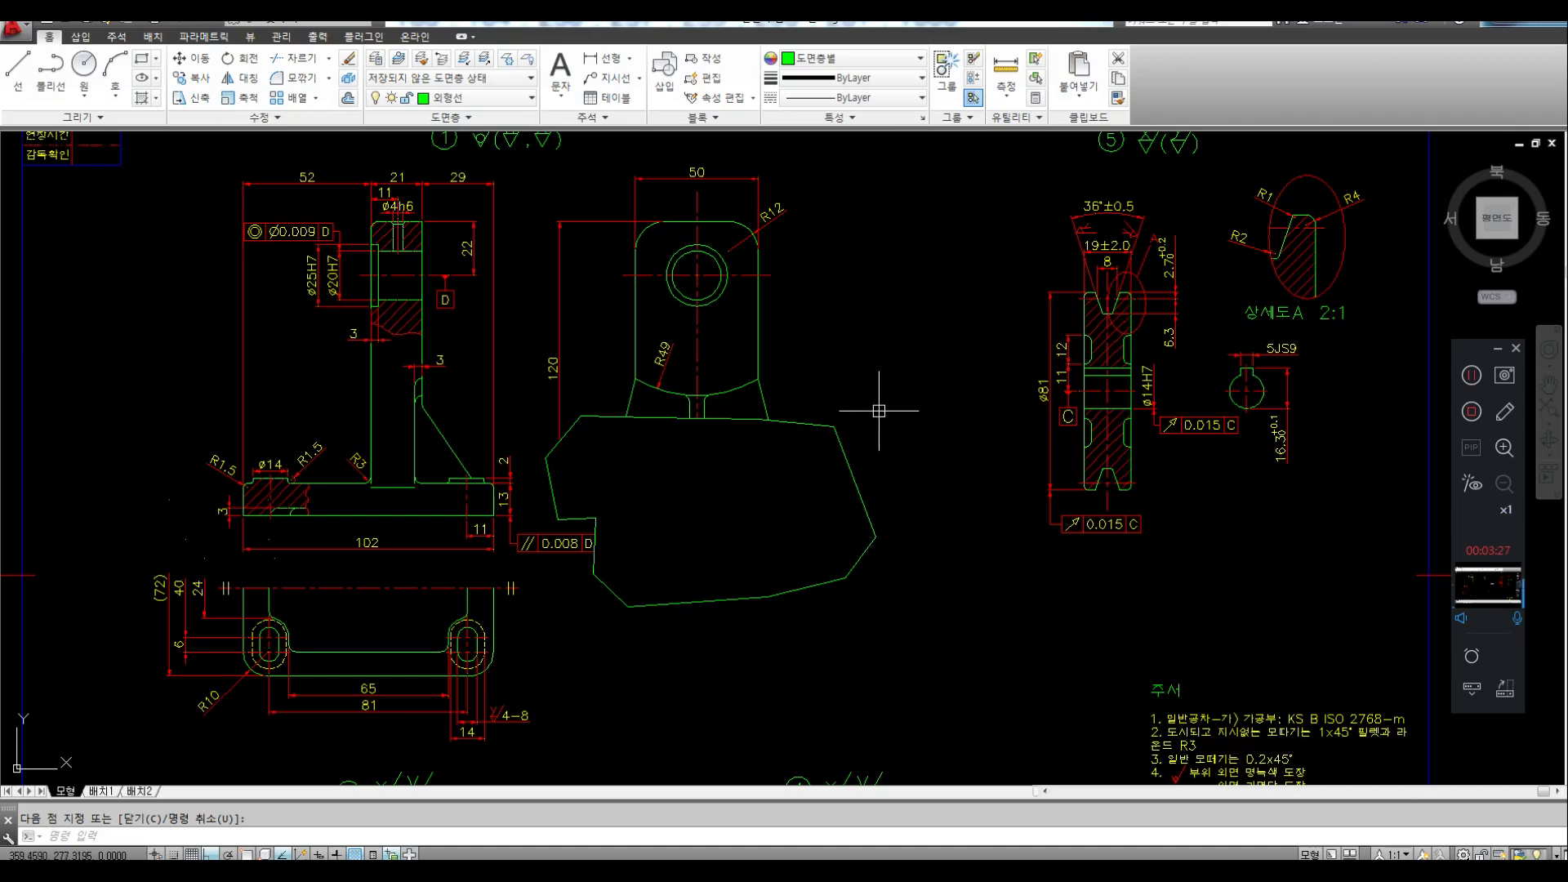
Set the wipeout frame mode to OFF
{"action": "type", "text": "WIPE"}
{"action": "key", "text": "Return"}
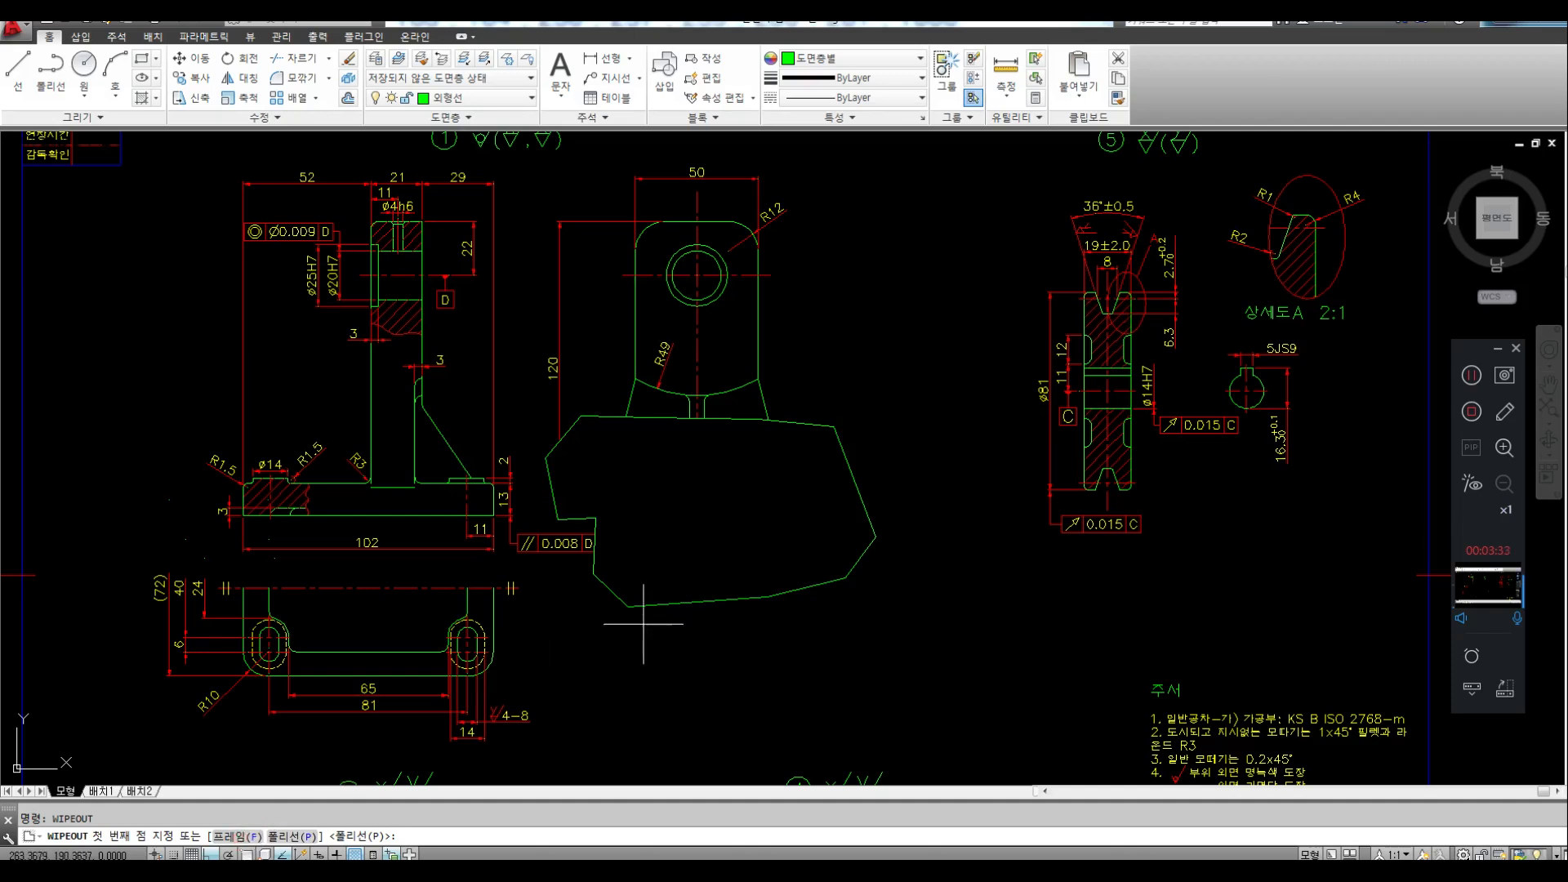
{"action": "type", "text": "f"}
{"action": "key", "text": "Return"}
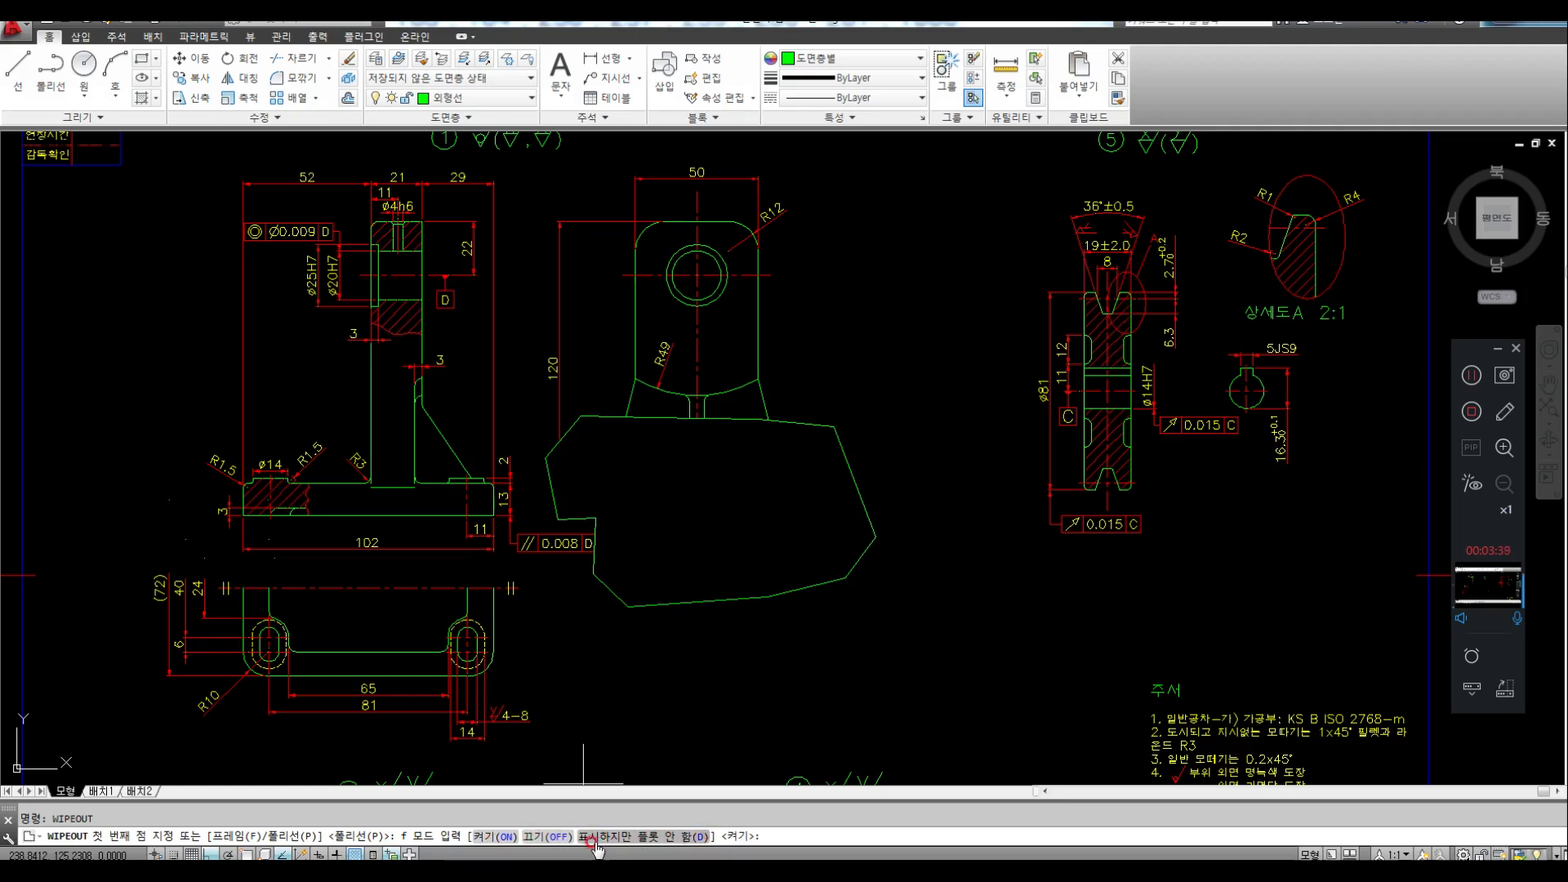
{"action": "left_click", "coordinate": [571, 838]}
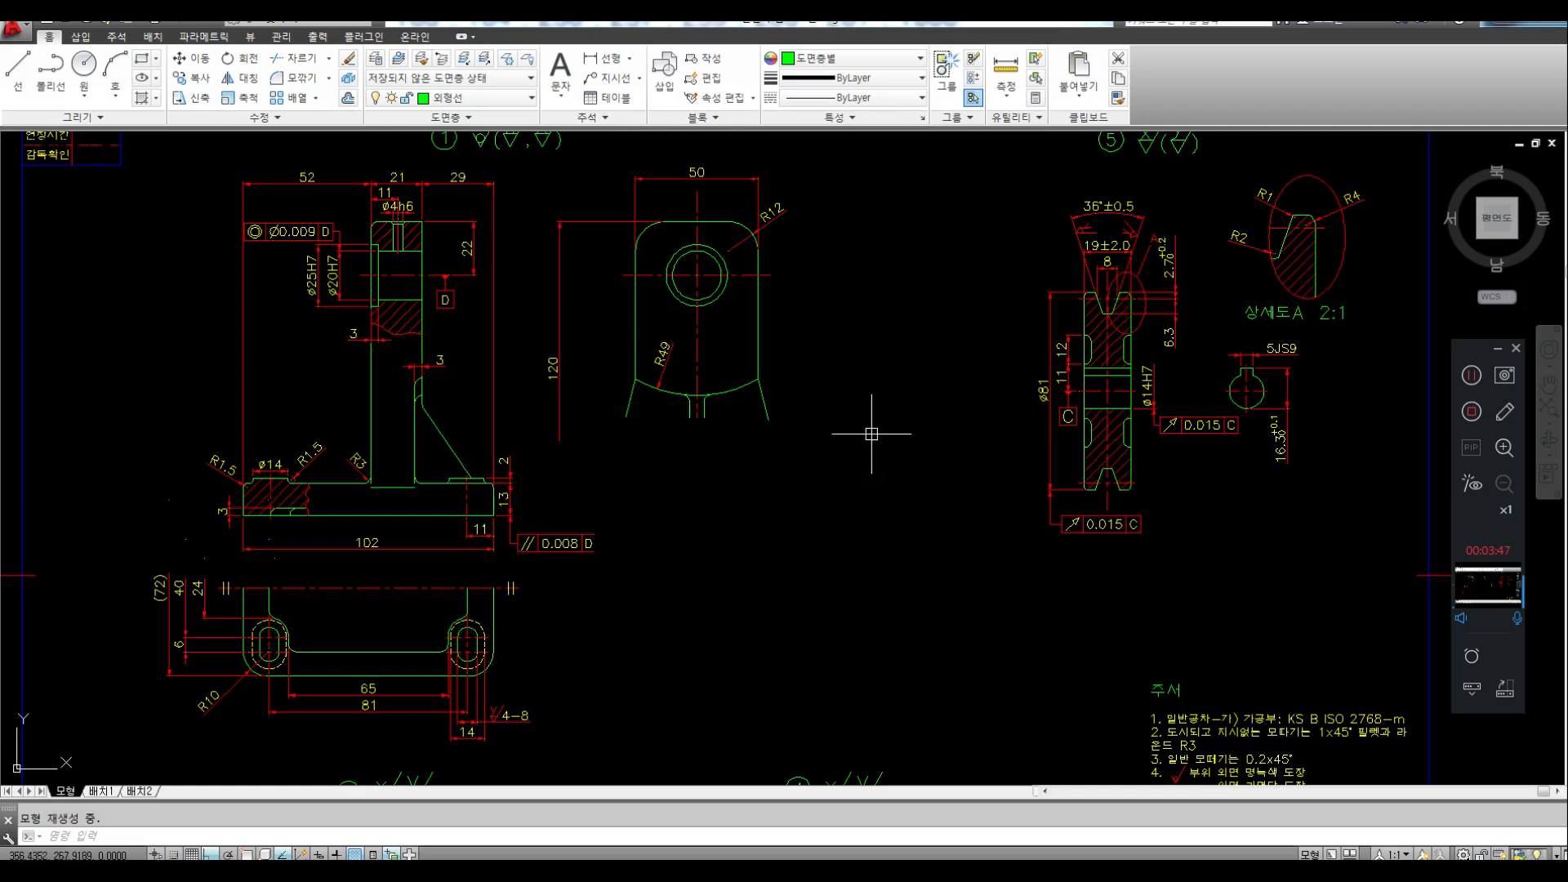
Delete the wipeout covering the base of part 1's side view
{"action": "left_click", "coordinate": [830, 488]}
{"action": "left_click", "coordinate": [873, 486]}
{"action": "key", "text": "Delete"}
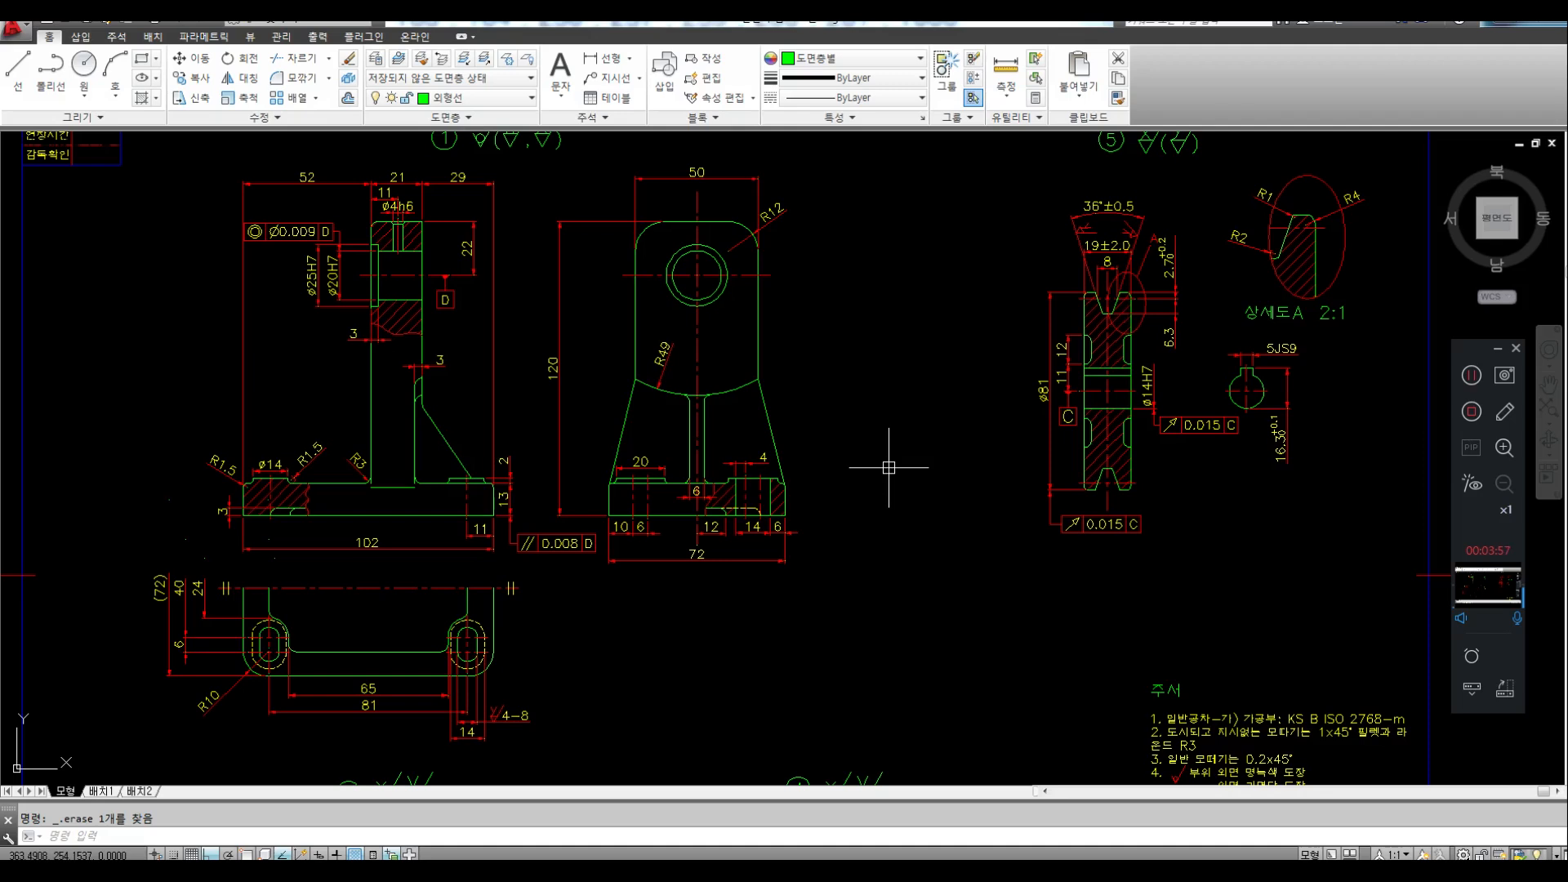
Draw a closed irregular polygonal wipeout around the base and bottom dimensions of part 1's side view, extending past the 72 dimension
{"action": "type", "text": "WIPE"}
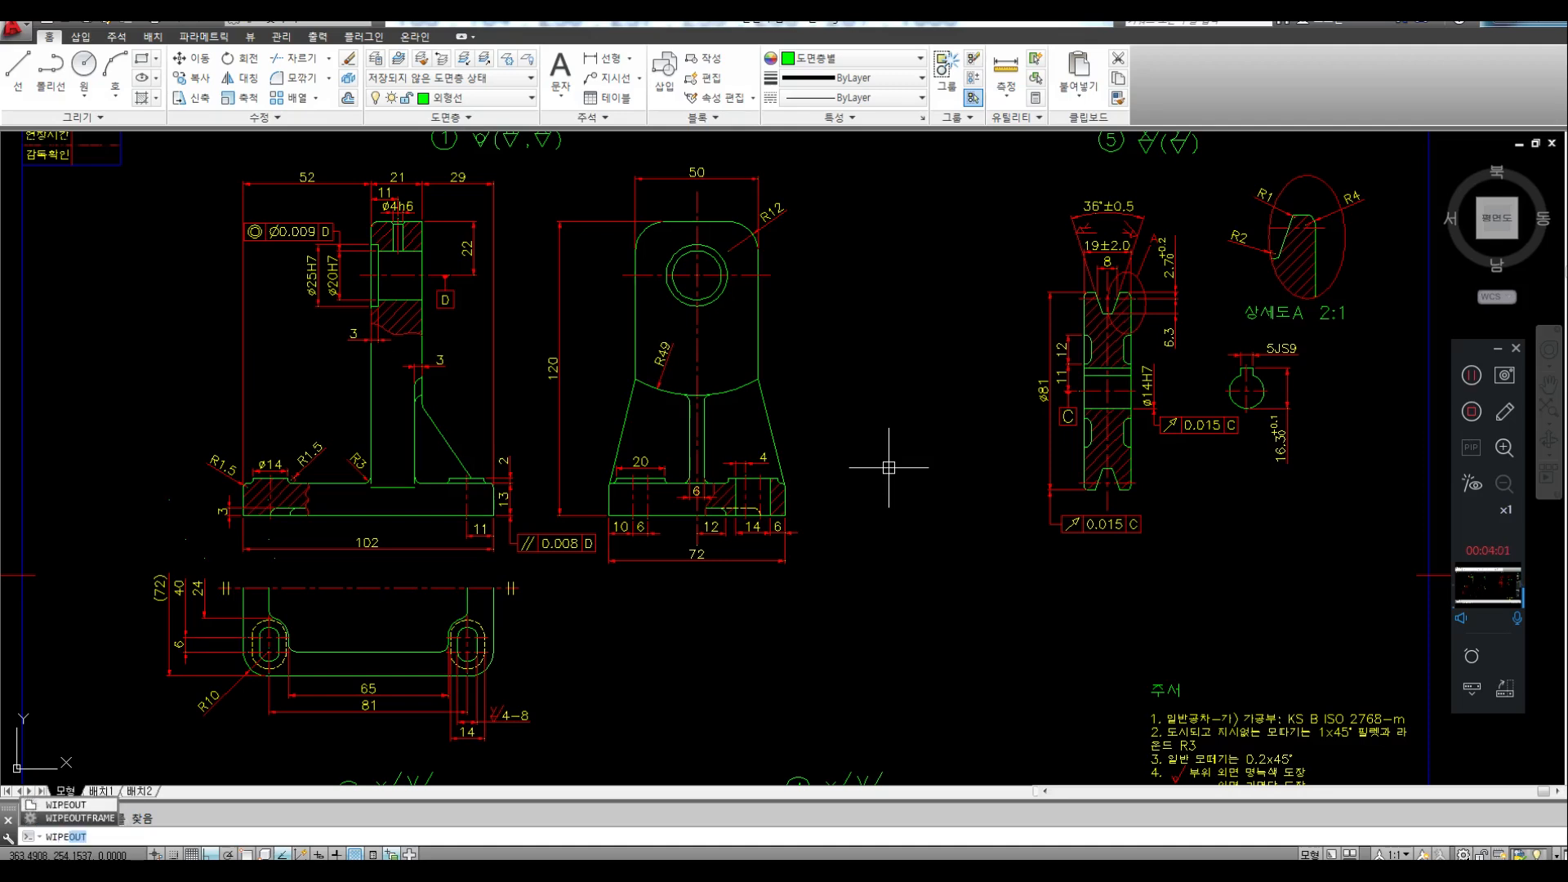
{"action": "key", "text": "Return"}
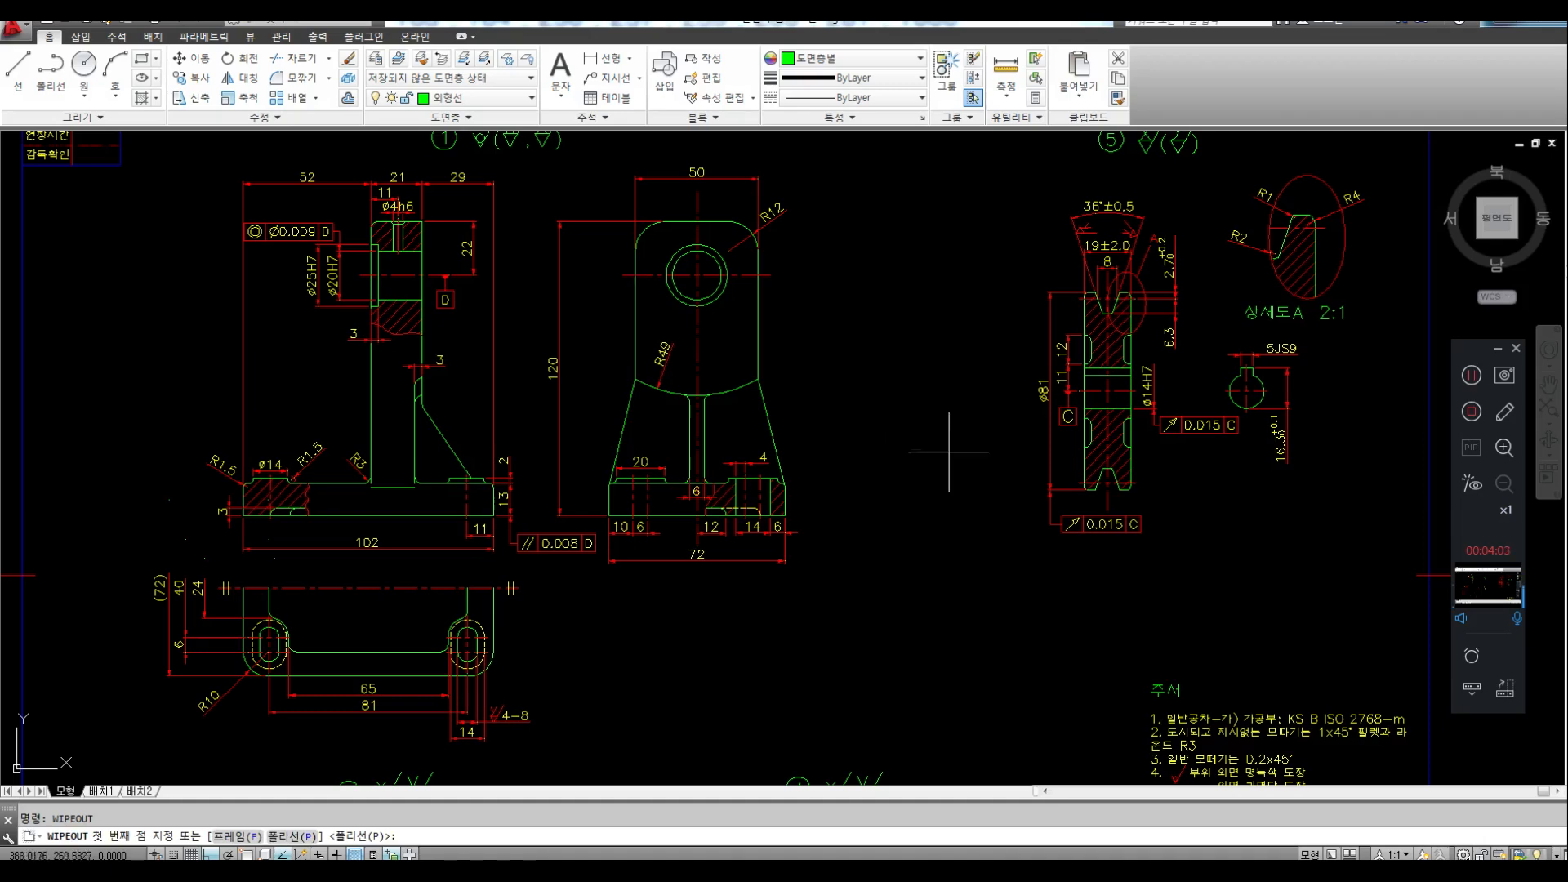
{"action": "left_click", "coordinate": [726, 622]}
{"action": "left_click", "coordinate": [572, 594]}
{"action": "left_click", "coordinate": [504, 449]}
{"action": "left_click", "coordinate": [536, 367]}
{"action": "left_click", "coordinate": [724, 423]}
{"action": "left_click", "coordinate": [798, 396]}
{"action": "left_click", "coordinate": [903, 493]}
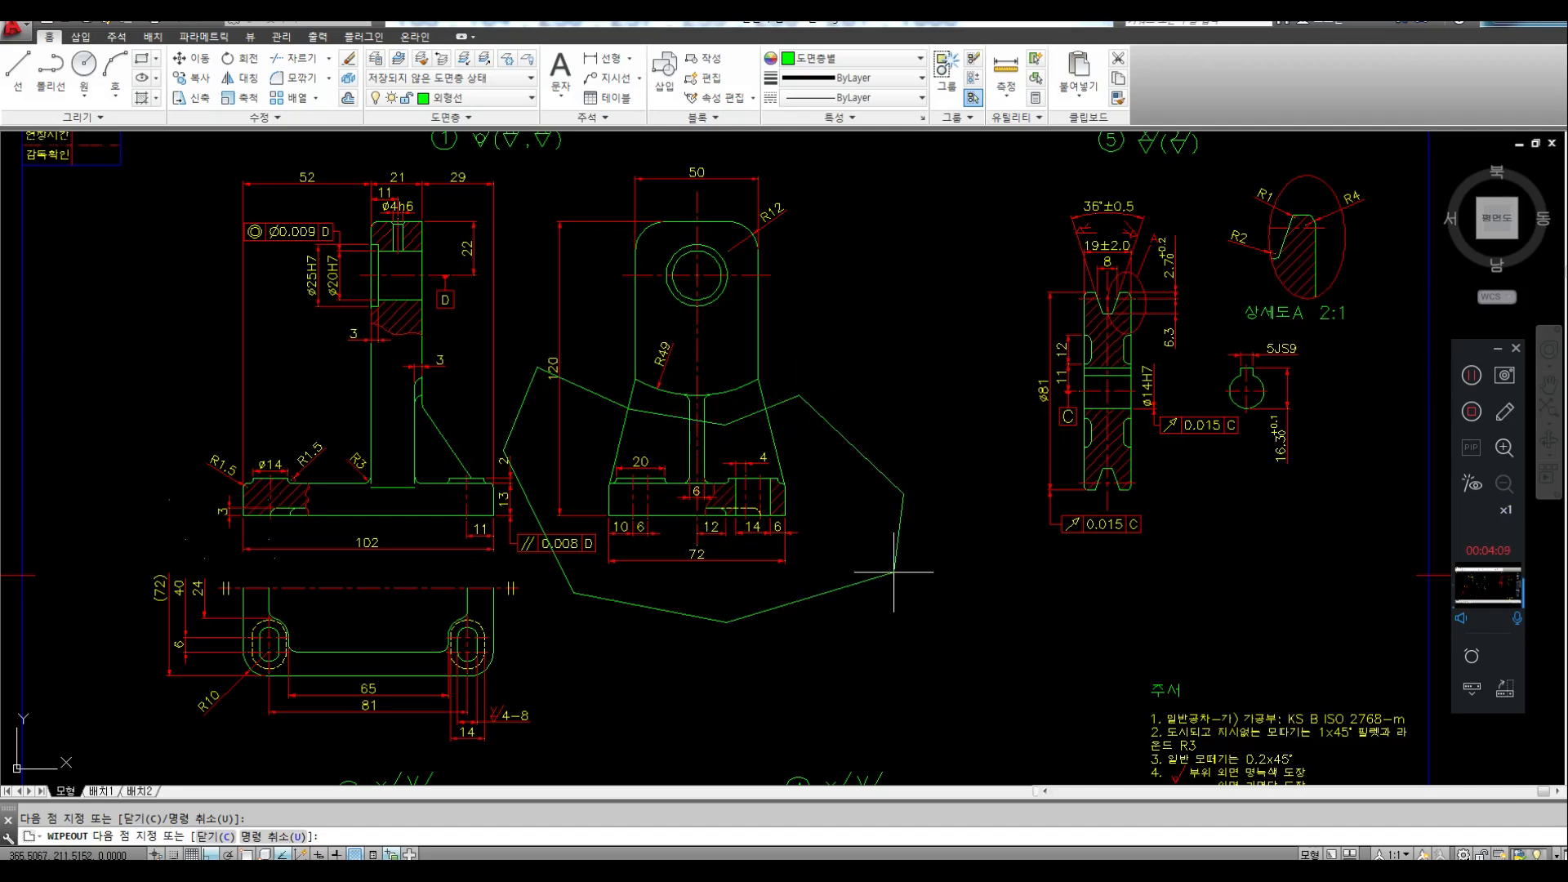
{"action": "key", "text": "Return"}
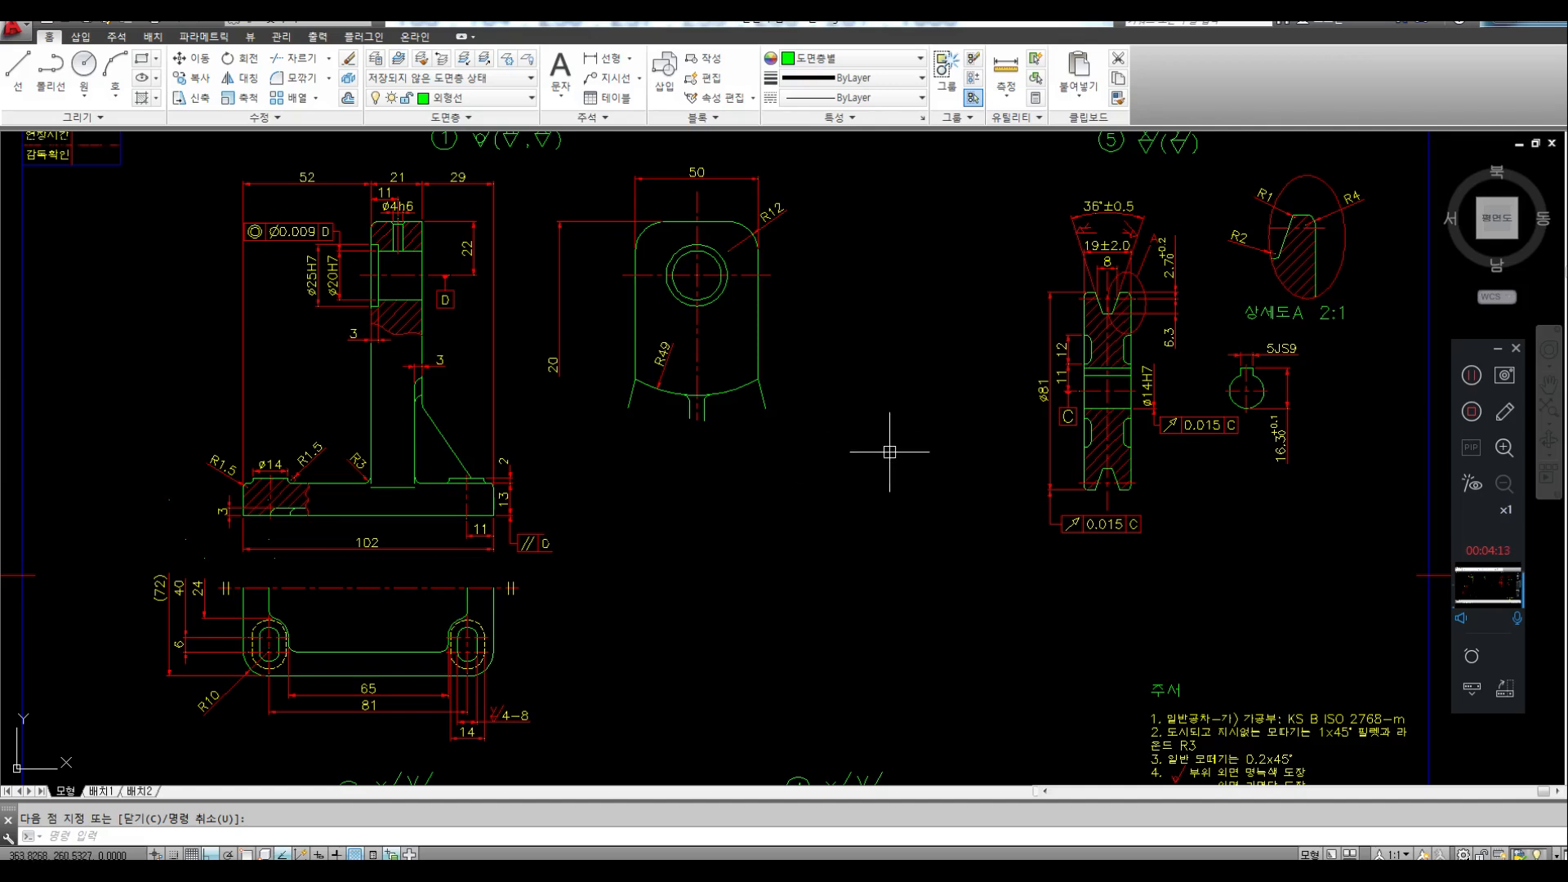
Set the wipeout frame mode to ON
{"action": "type", "text": "WIPE"}
{"action": "key", "text": "Return"}
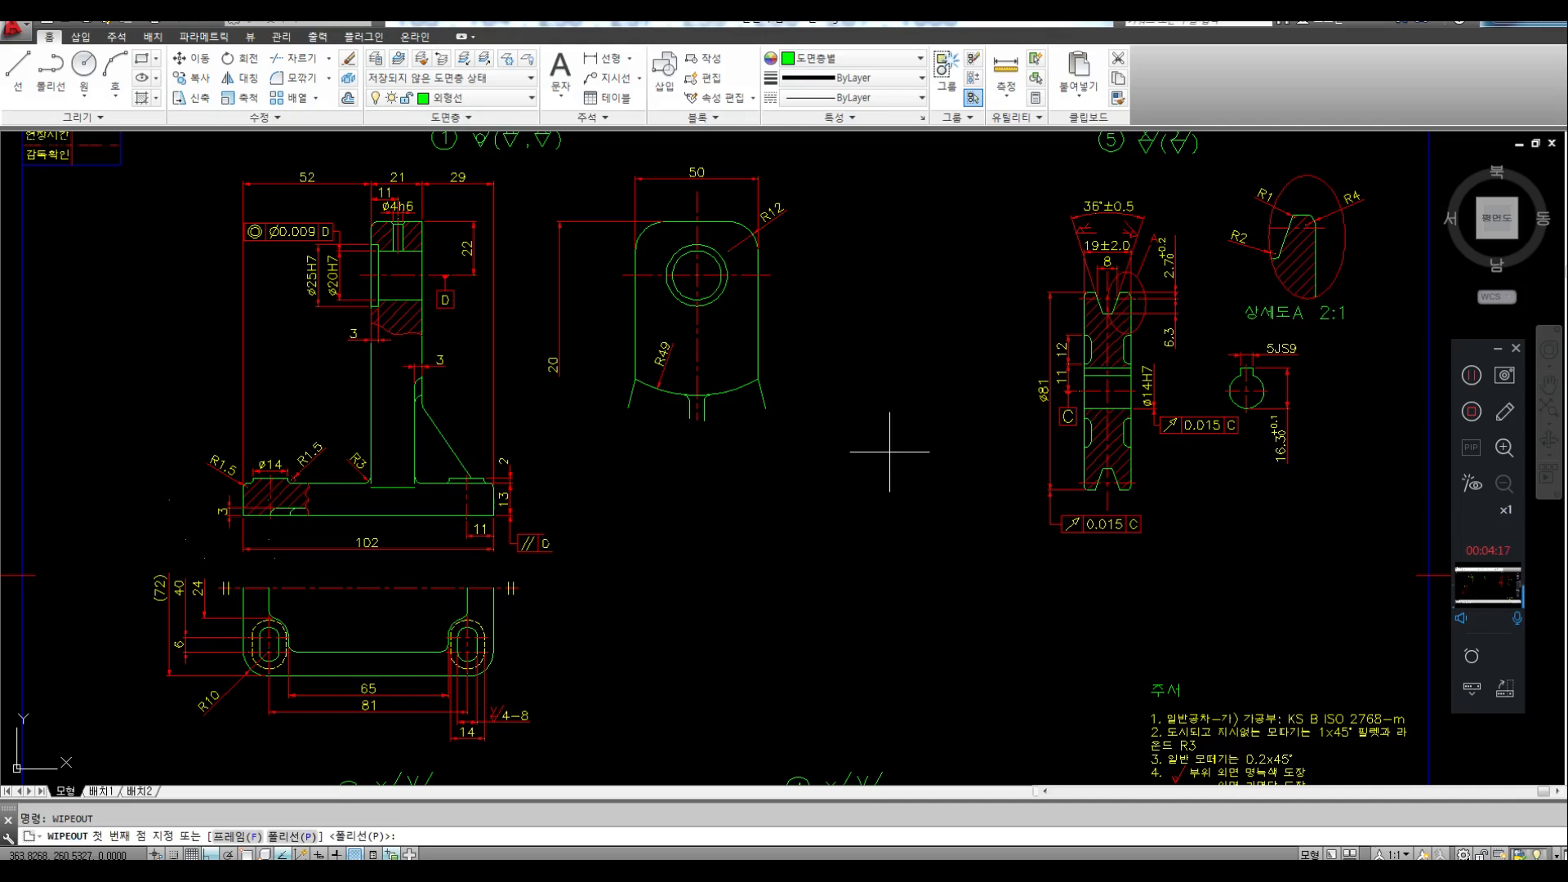
{"action": "type", "text": "f"}
{"action": "key", "text": "Return"}
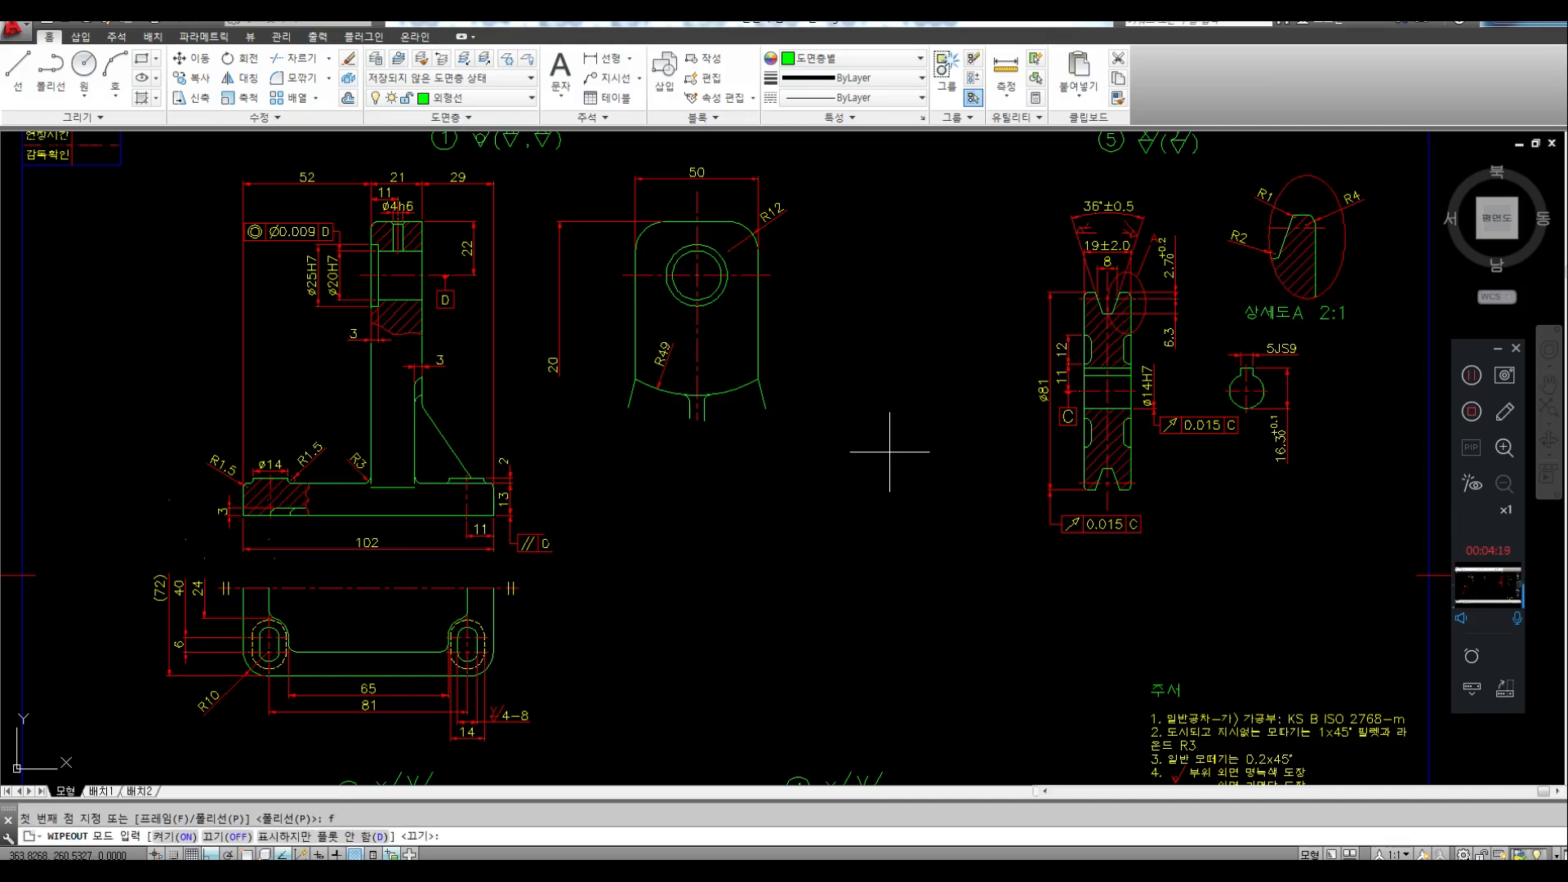
{"action": "type", "text": "on"}
{"action": "key", "text": "Return"}
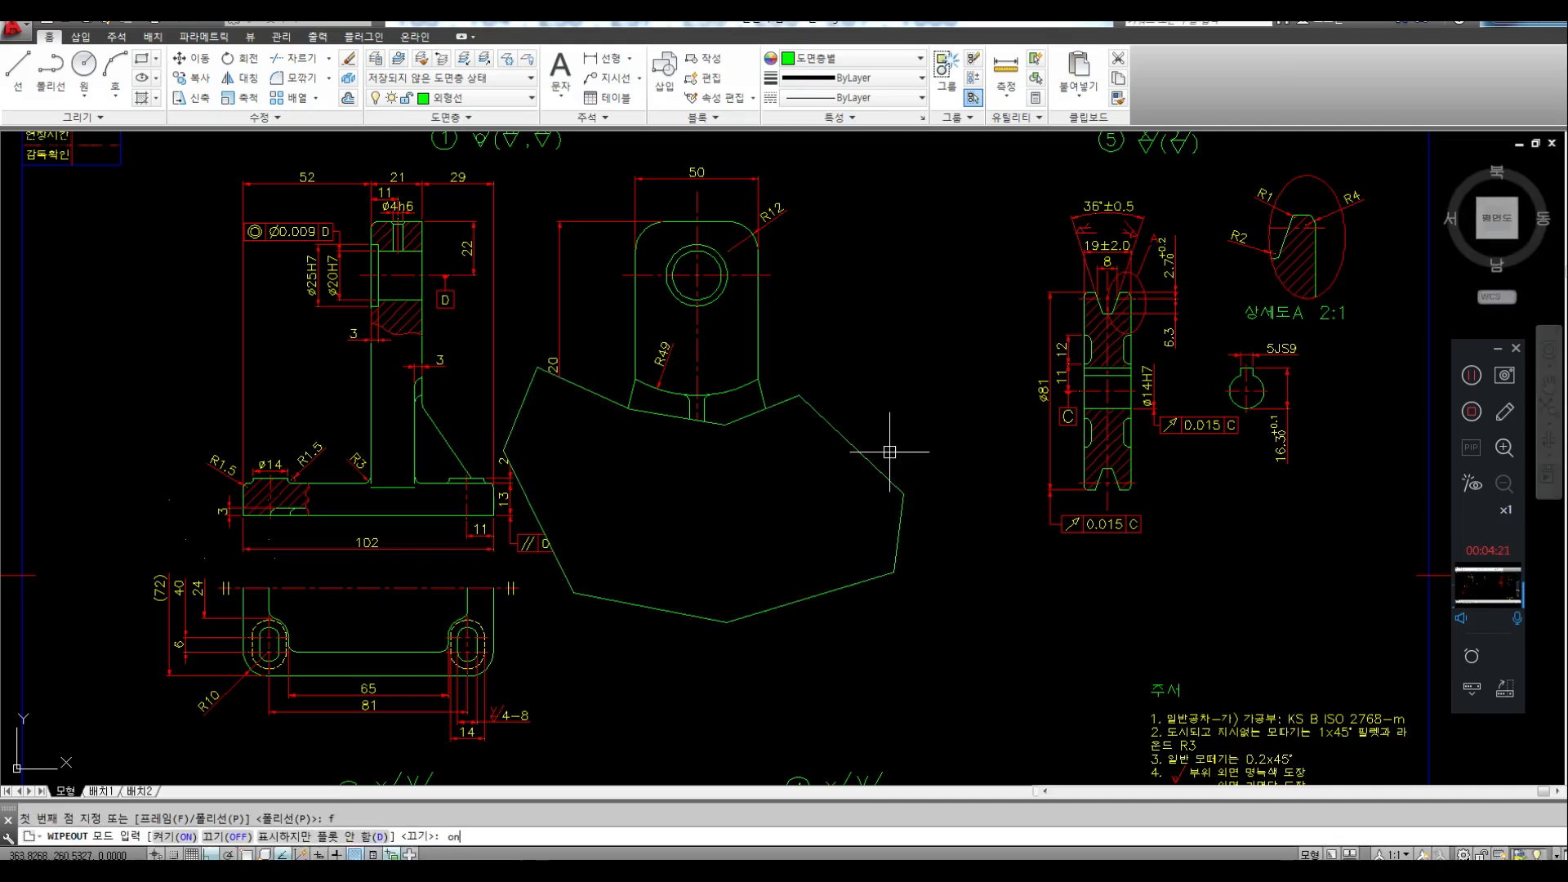
Delete the irregular polygonal wipeout masking the base of part 1's side view
{"action": "left_click", "coordinate": [842, 439]}
{"action": "key", "text": "Delete"}
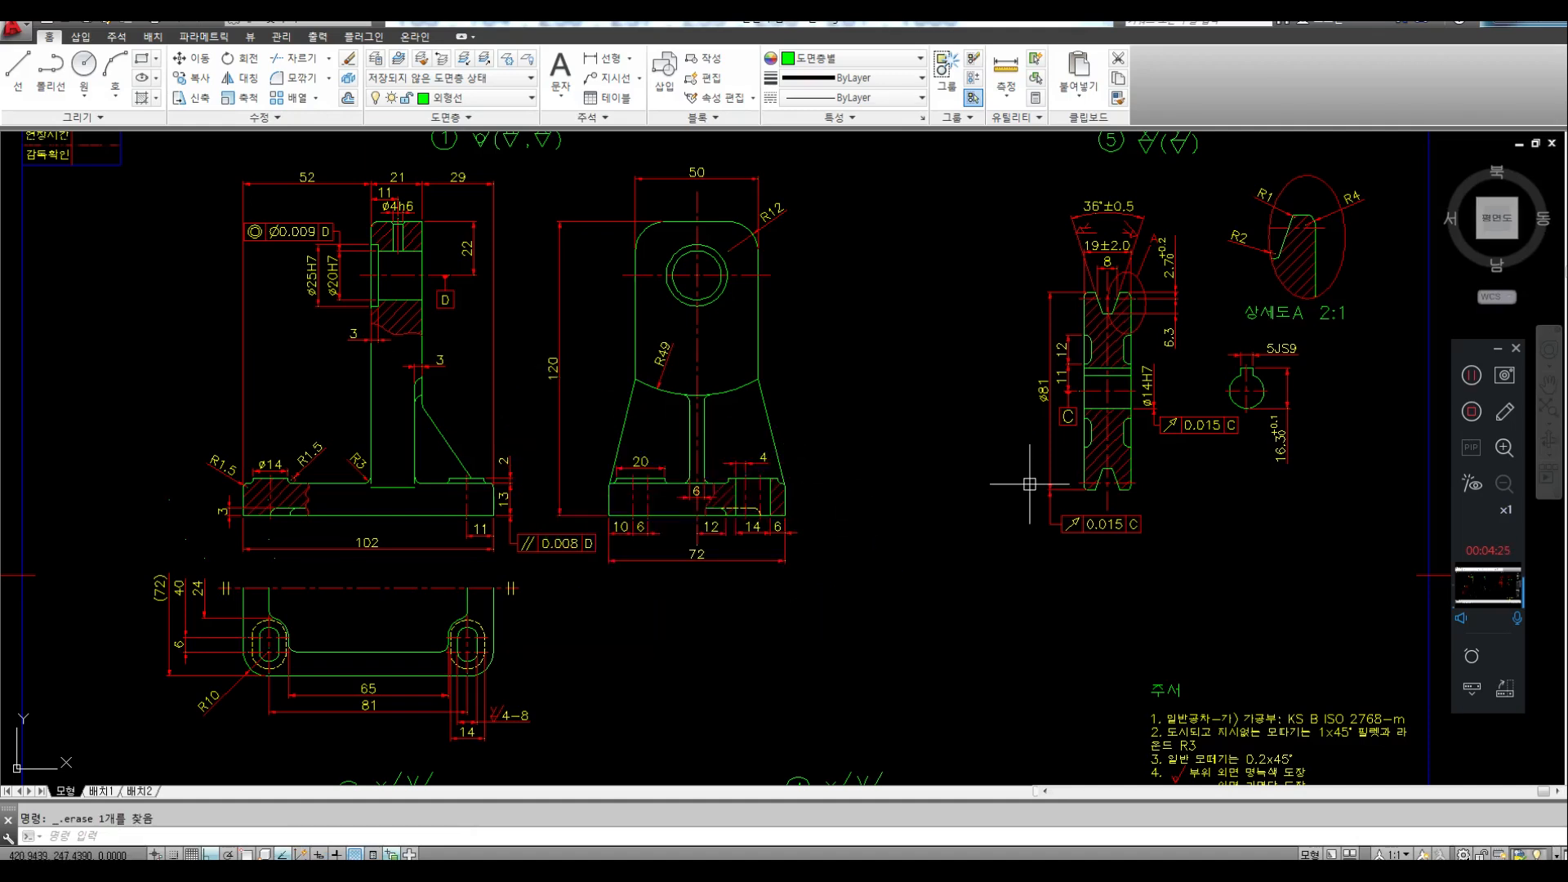
{"action": "key", "text": "Escape"}
Draw a rectangle around the lower half of part 1's side view, keeping the overall 72 width dimension outside it
{"action": "type", "text": "rec"}
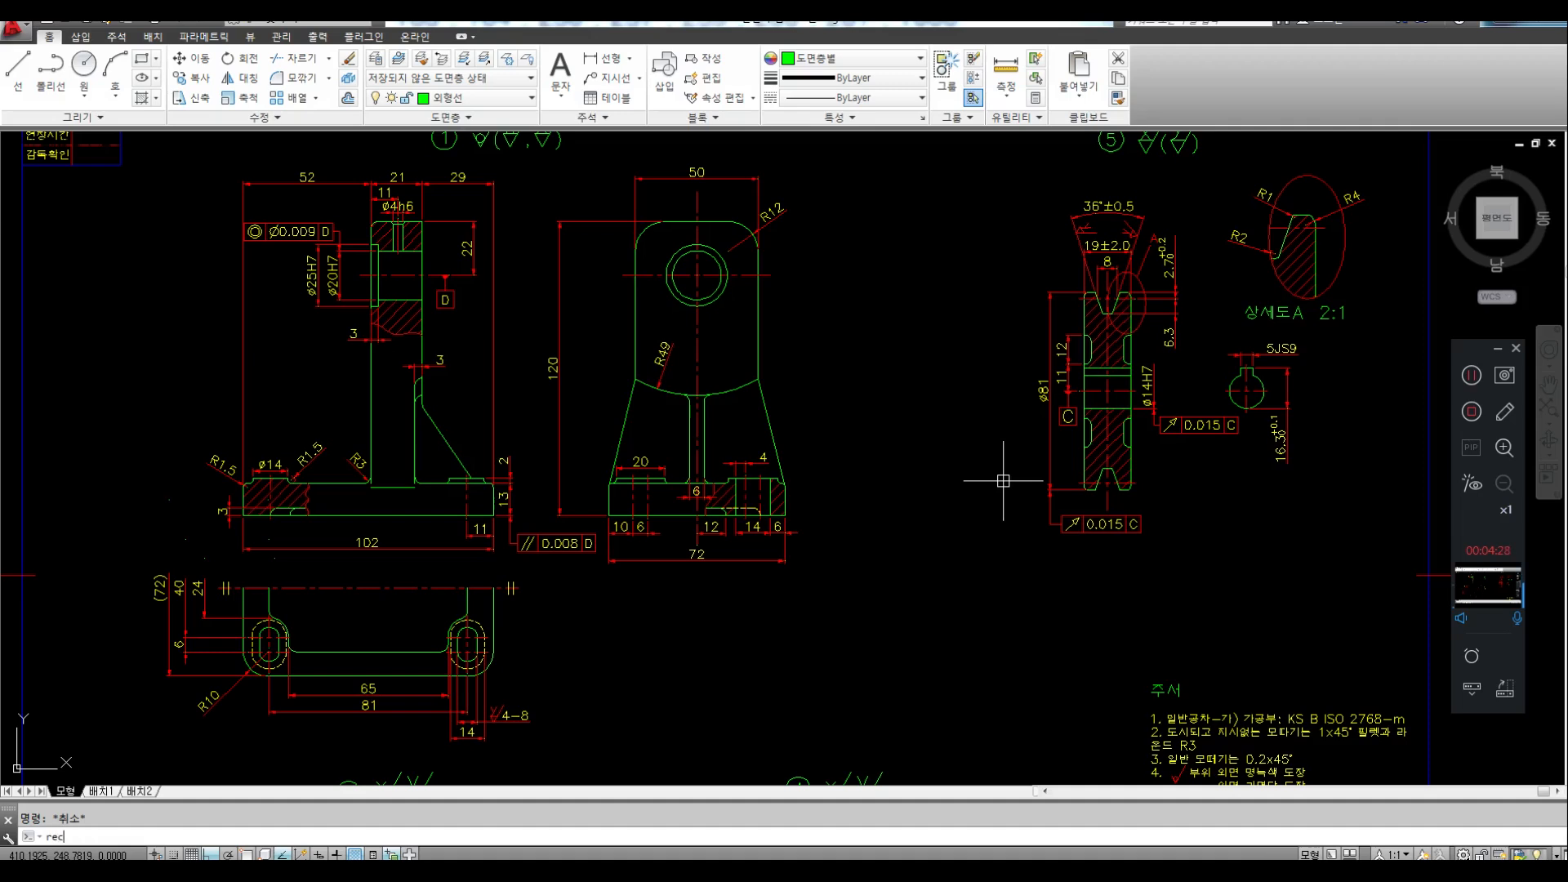
{"action": "key", "text": "Return"}
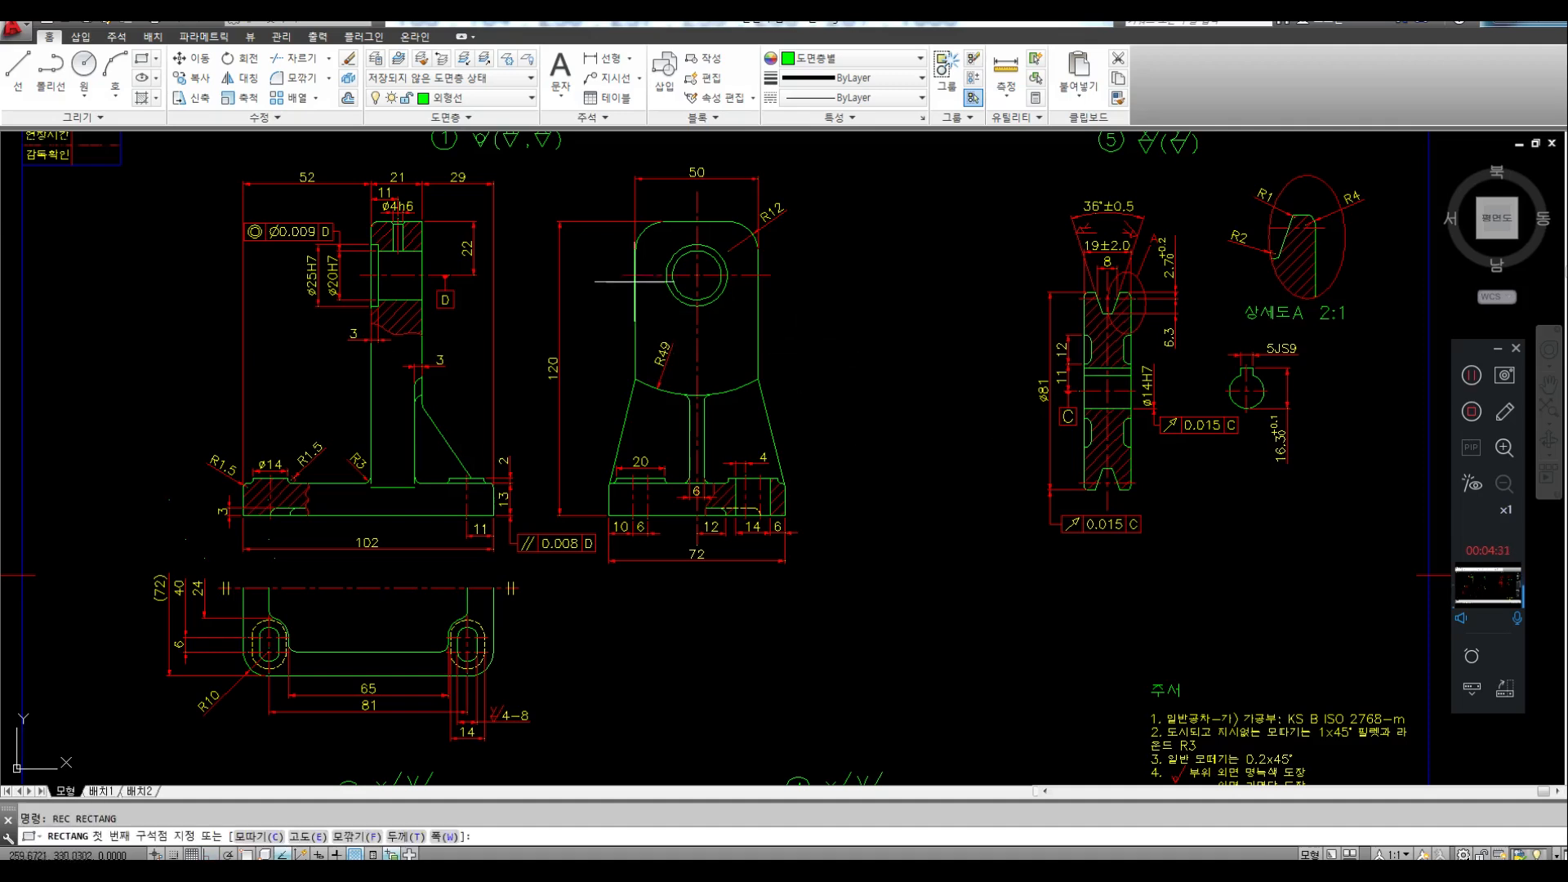
{"action": "left_click", "coordinate": [586, 361]}
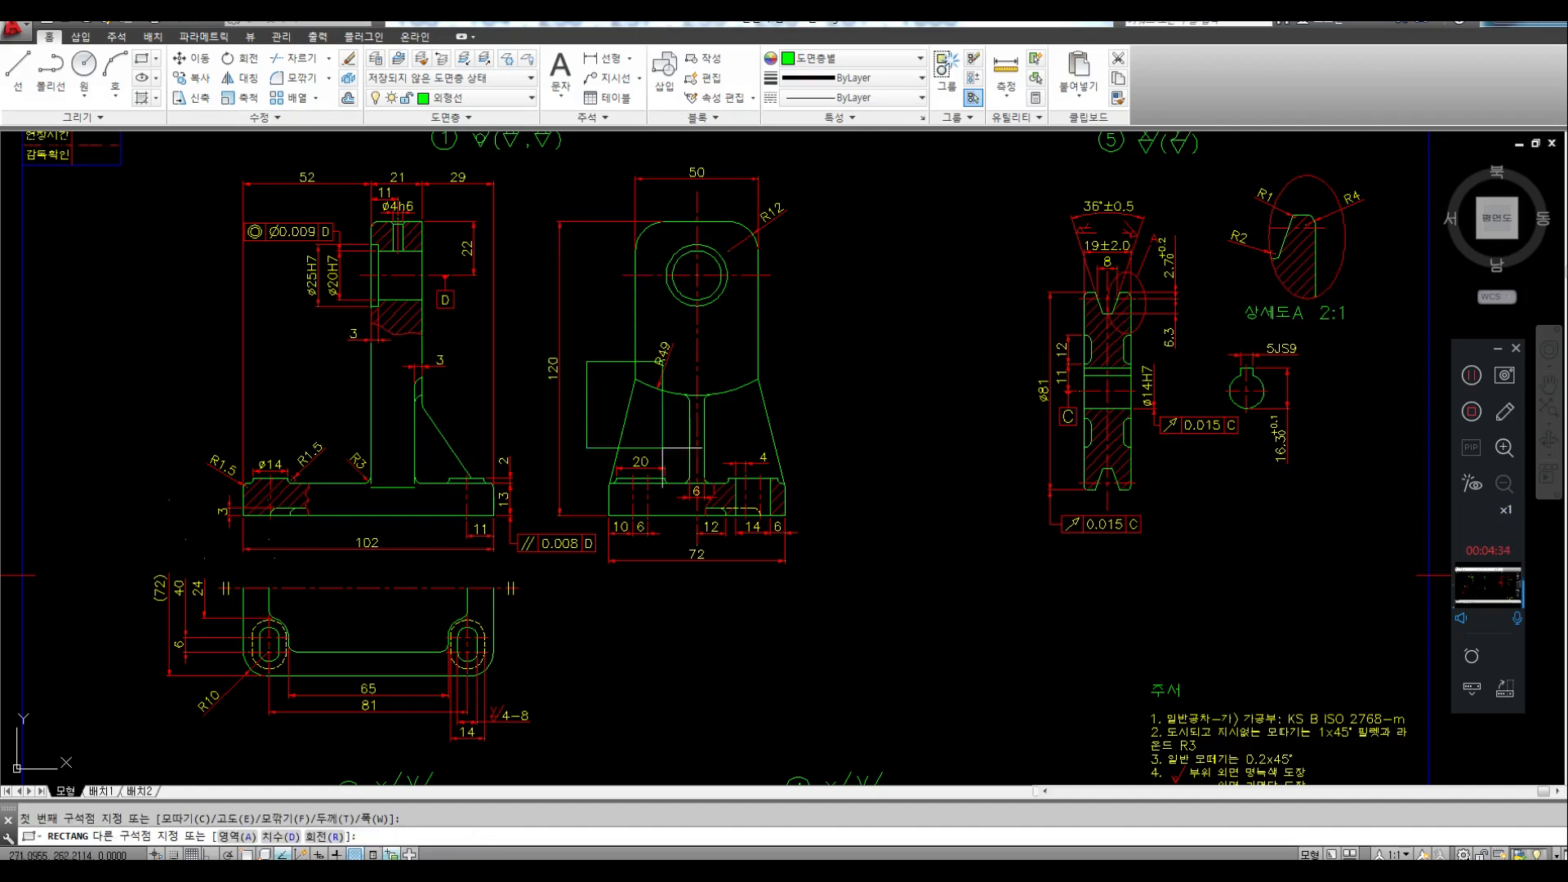
{"action": "left_click", "coordinate": [820, 539]}
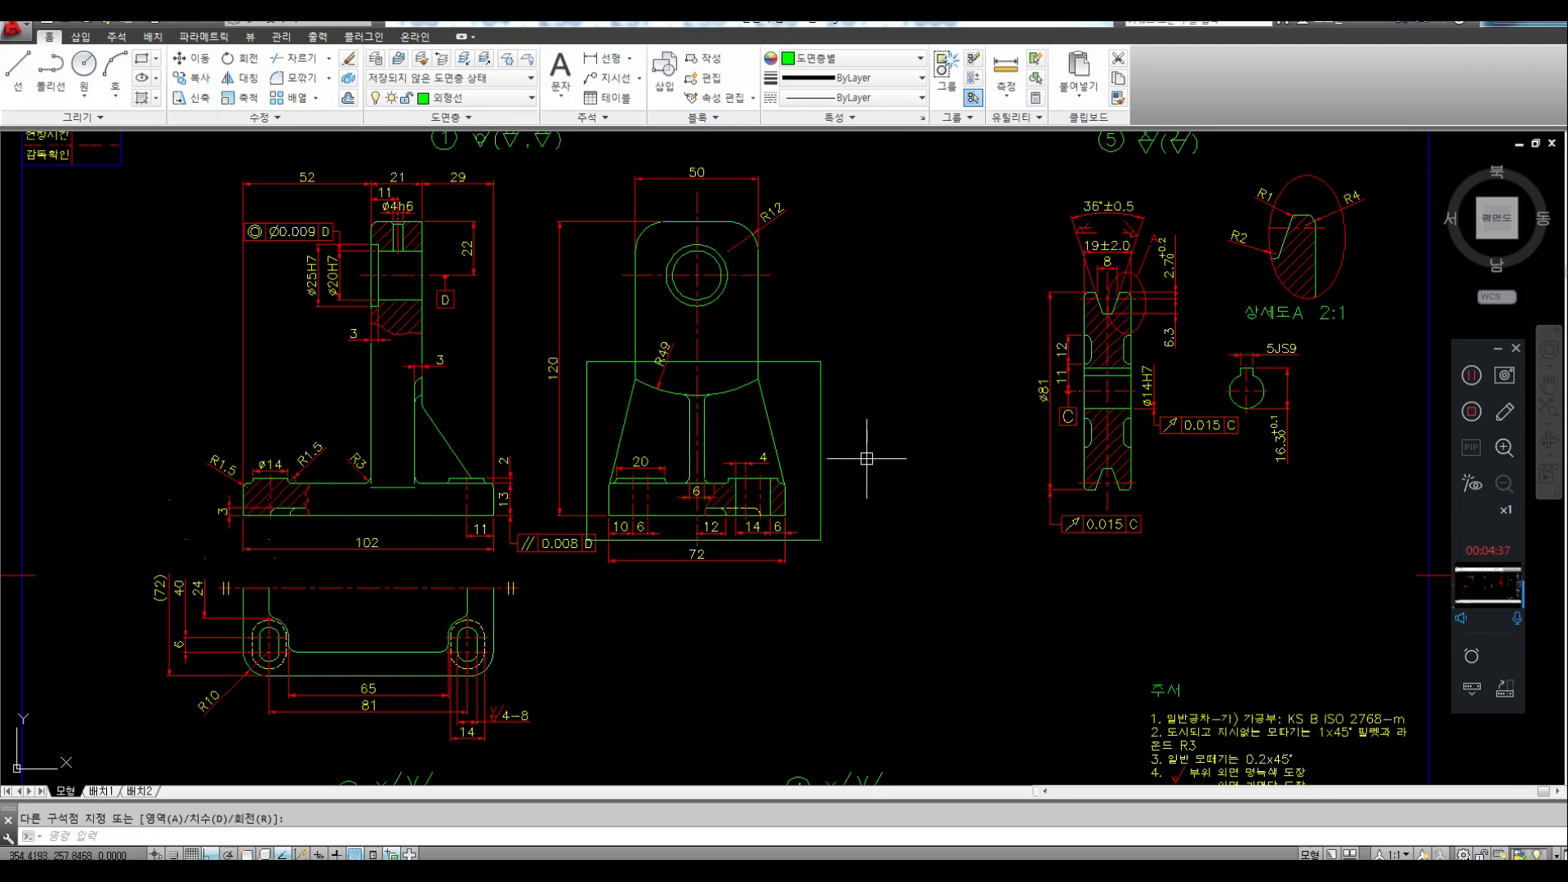
{"action": "left_click", "coordinate": [783, 360]}
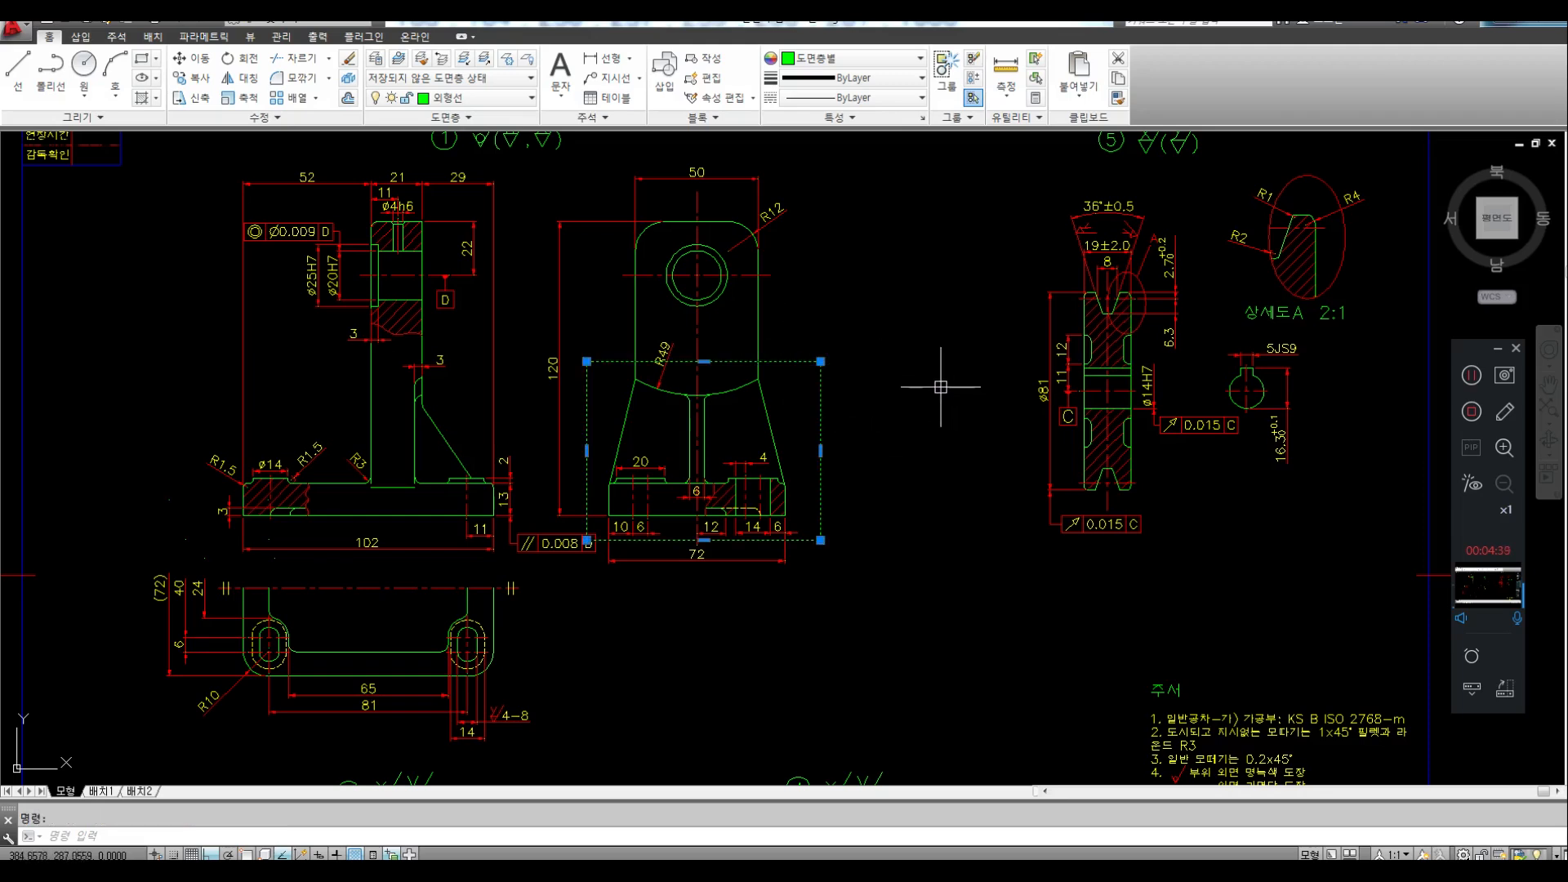
{"action": "key", "text": "Escape"}
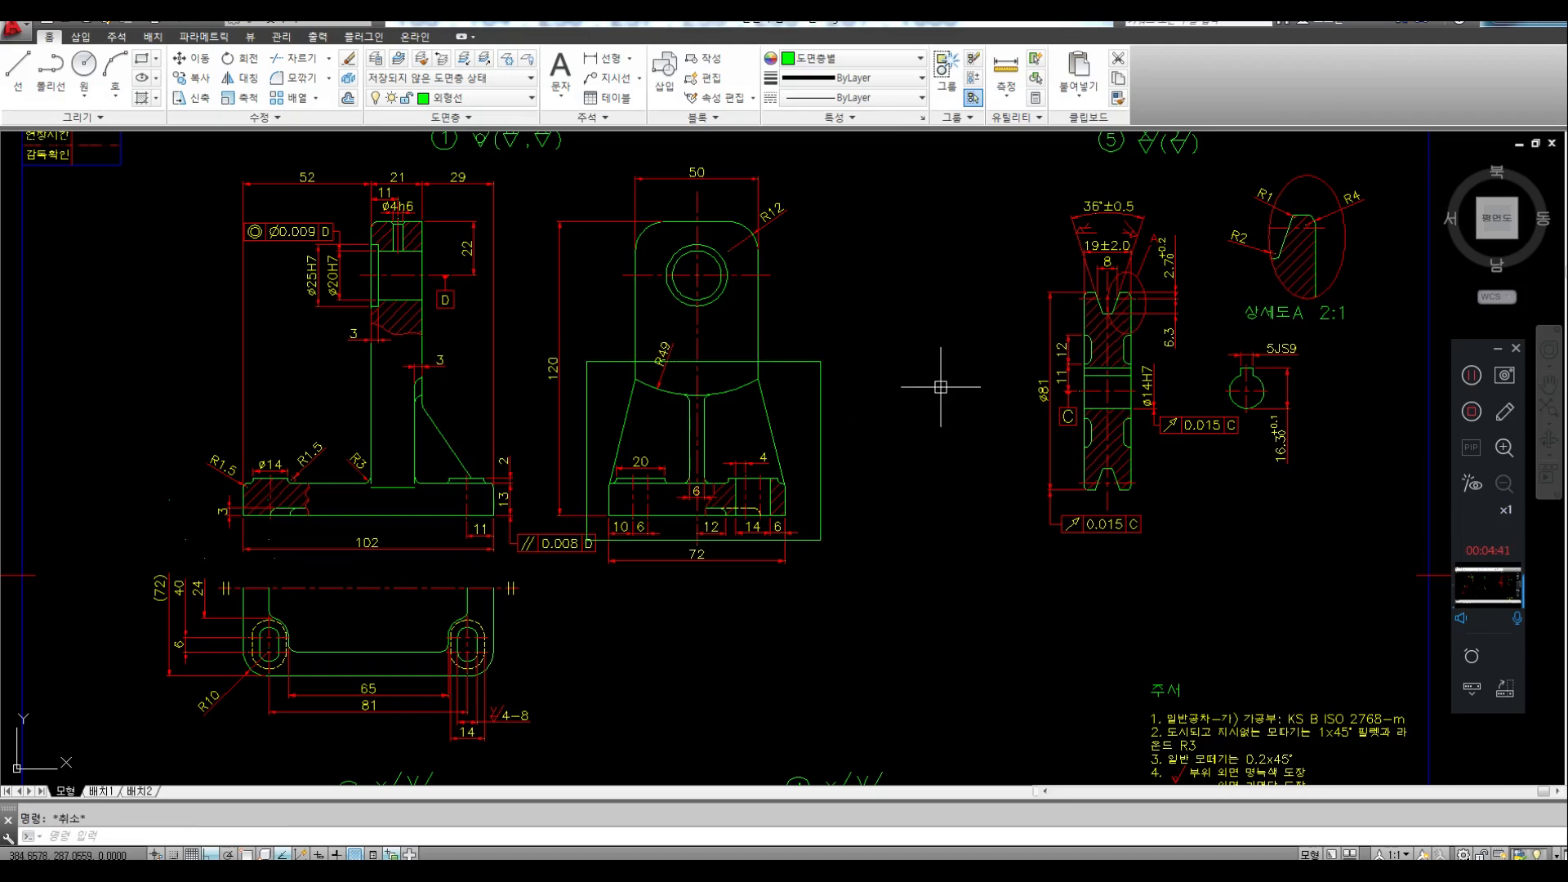
Create a wipeout from the rectangle around the side view's base using the Polyline option, erasing the source polyline
{"action": "type", "text": "WIPEo"}
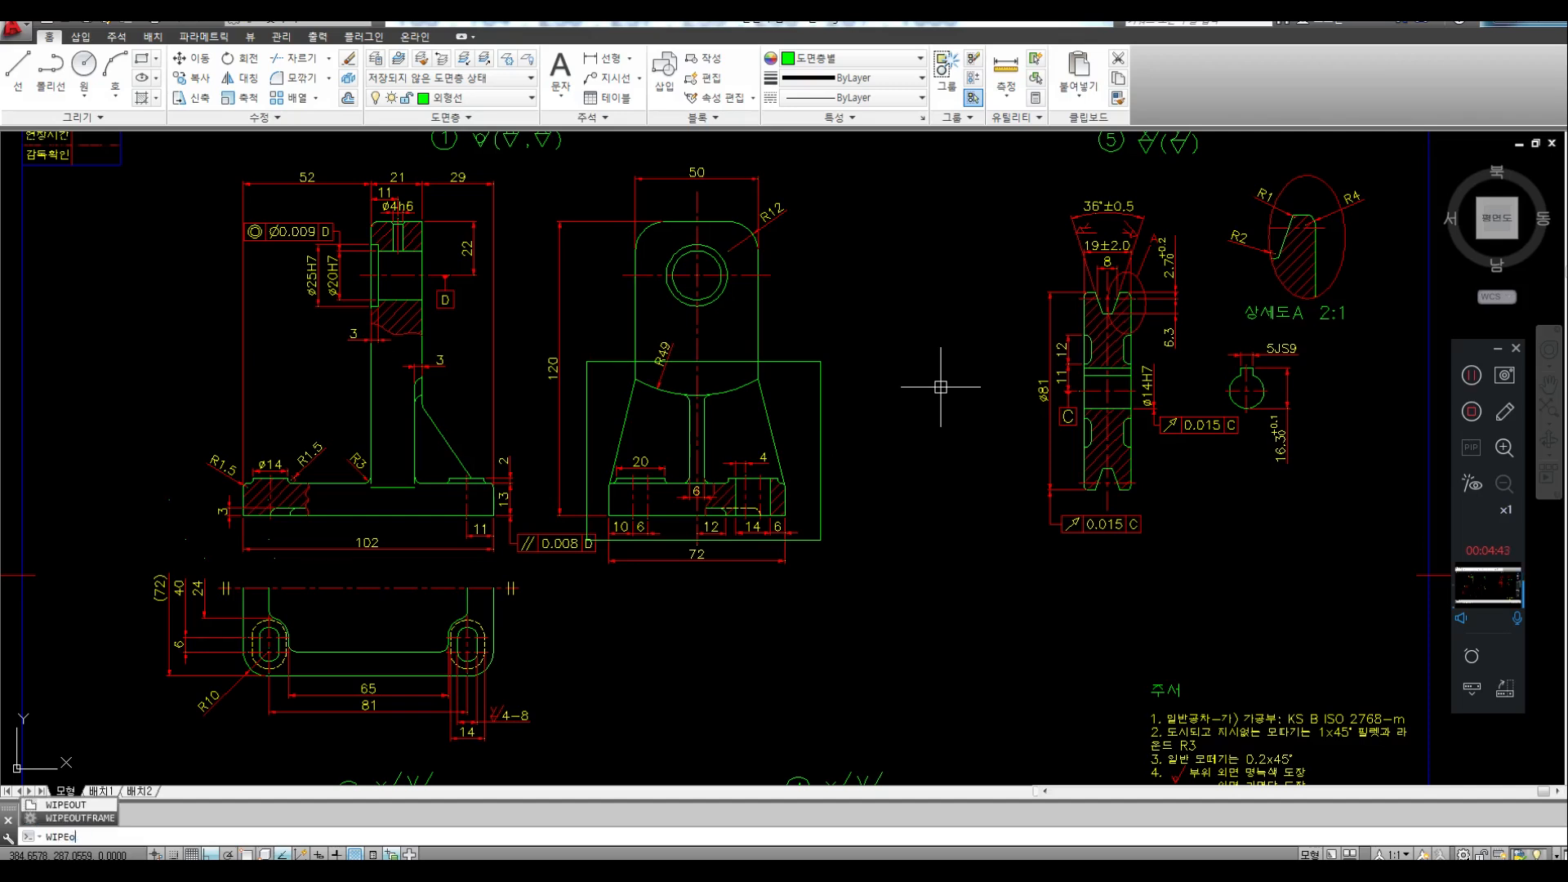
{"action": "type", "text": "ut"}
{"action": "key", "text": "Return"}
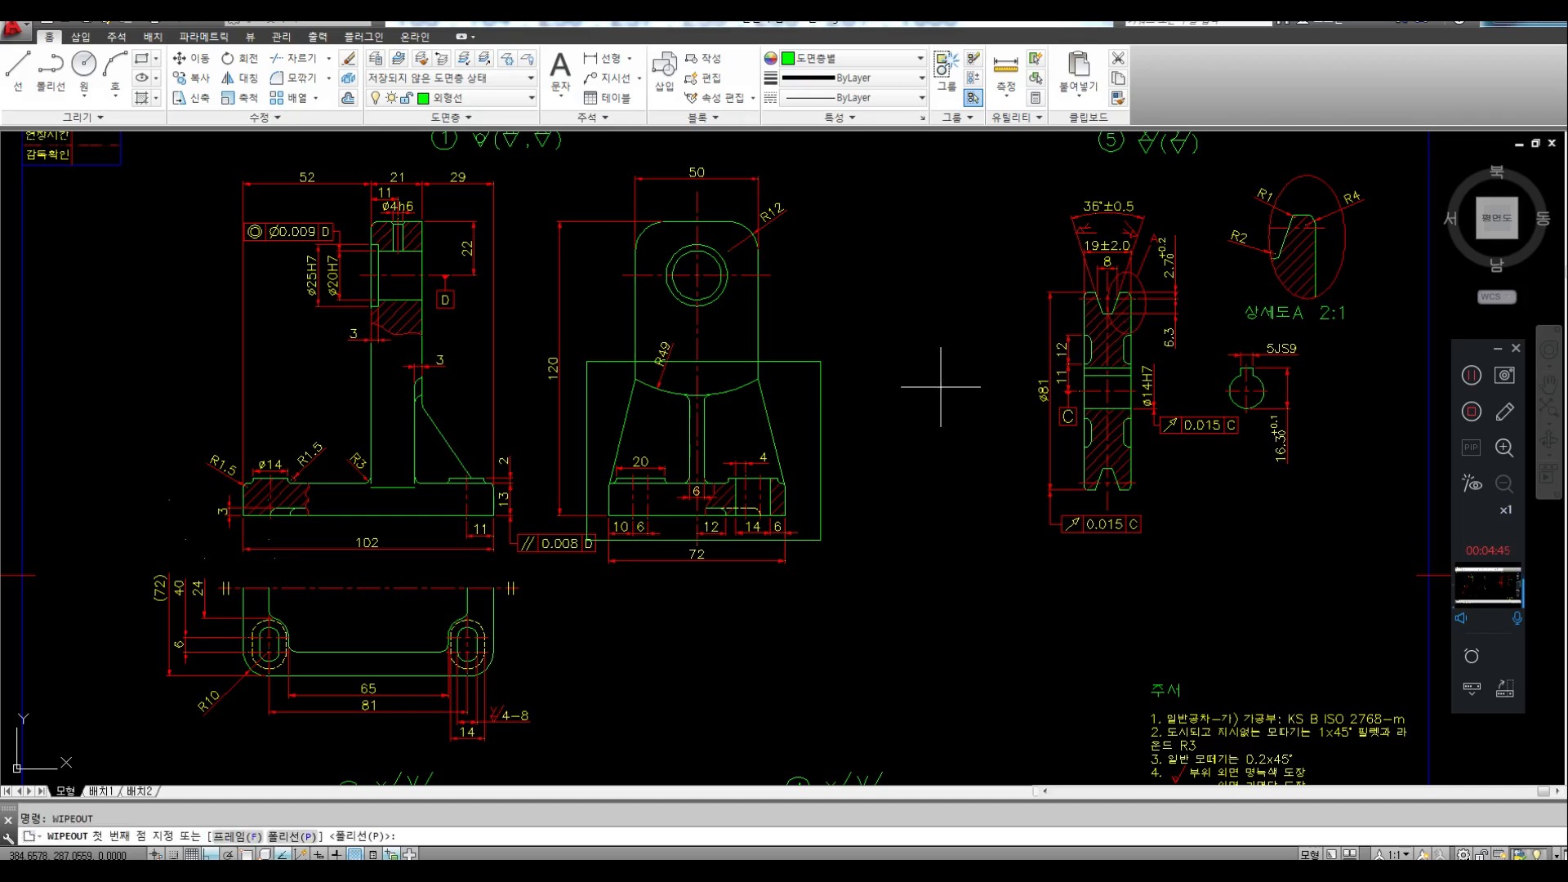
{"action": "left_click", "coordinate": [292, 836]}
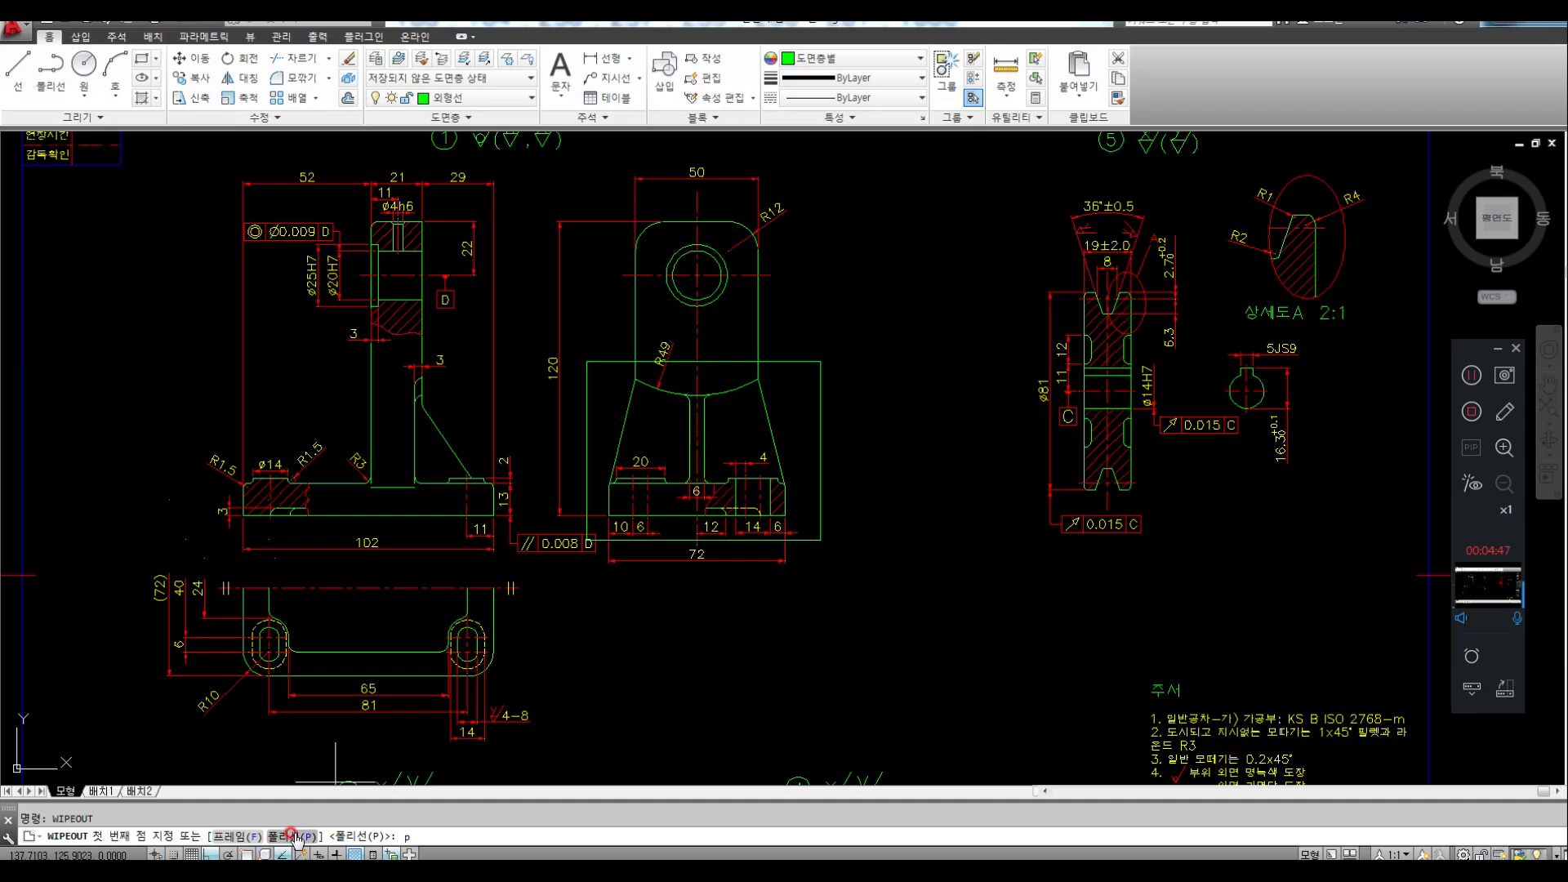
{"action": "left_click", "coordinate": [814, 362]}
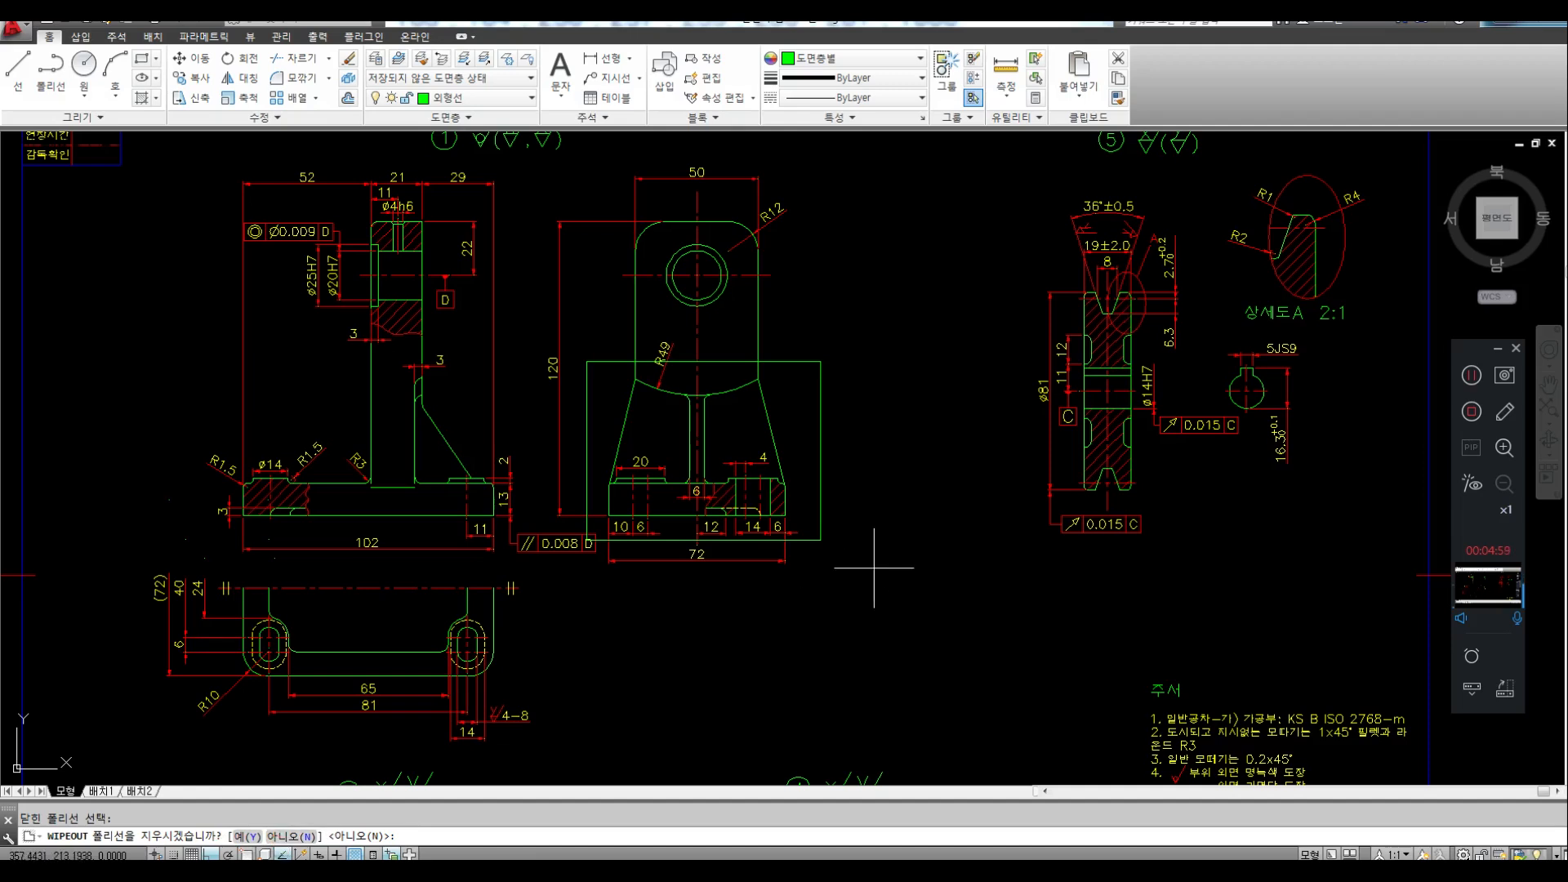
{"action": "type", "text": "y"}
{"action": "key", "text": "Return"}
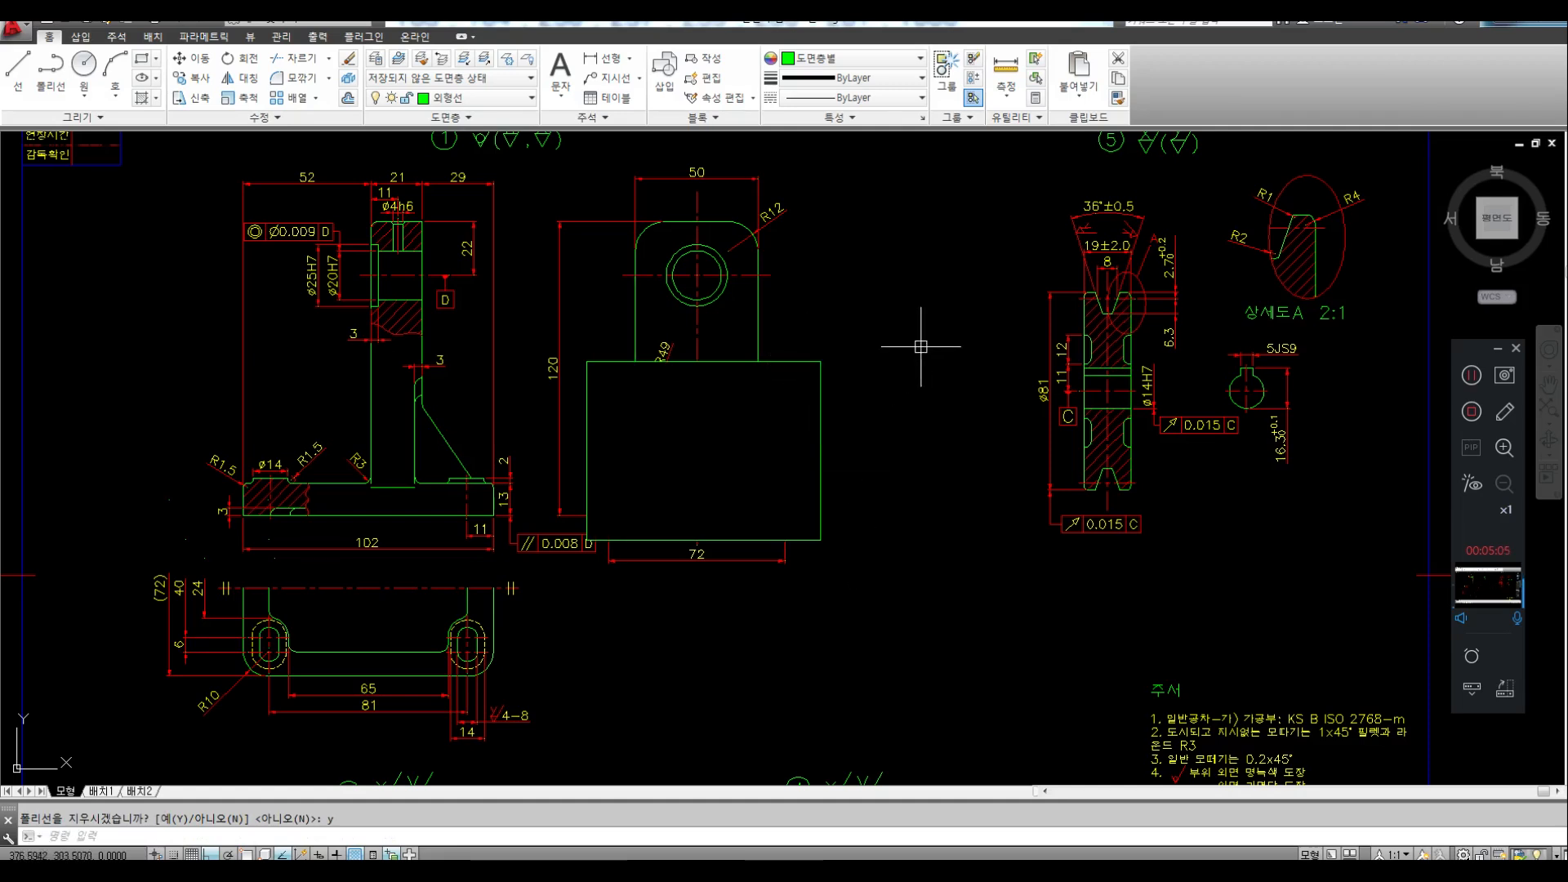
Set the WIPEOUTFRAME system variable to 0
{"action": "key", "text": "Escape"}
{"action": "type", "text": "WIPE"}
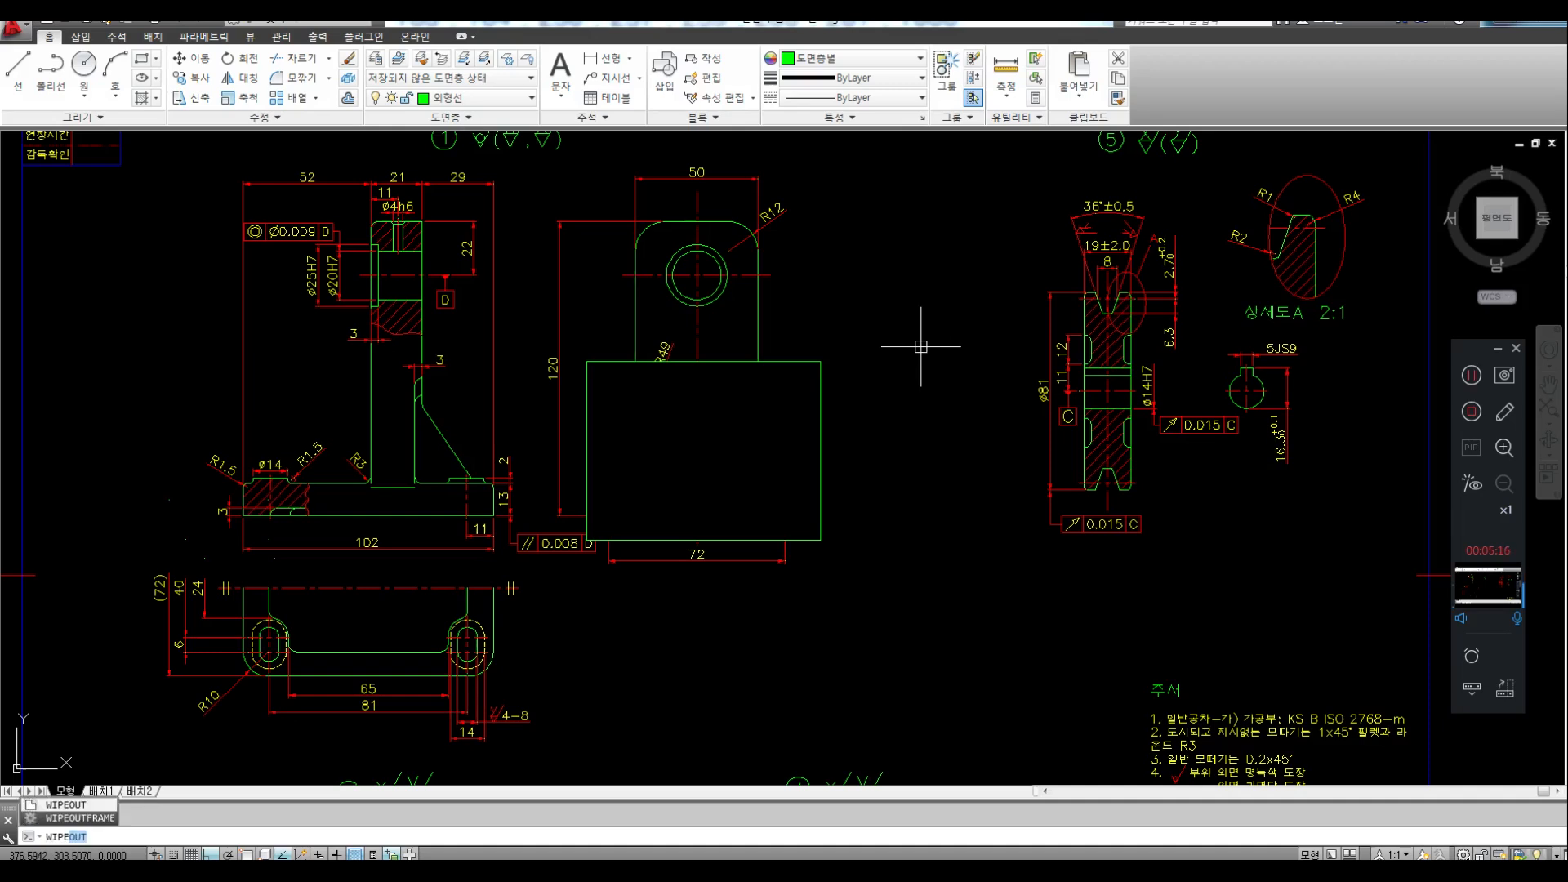
{"action": "type", "text": "outfrs"}
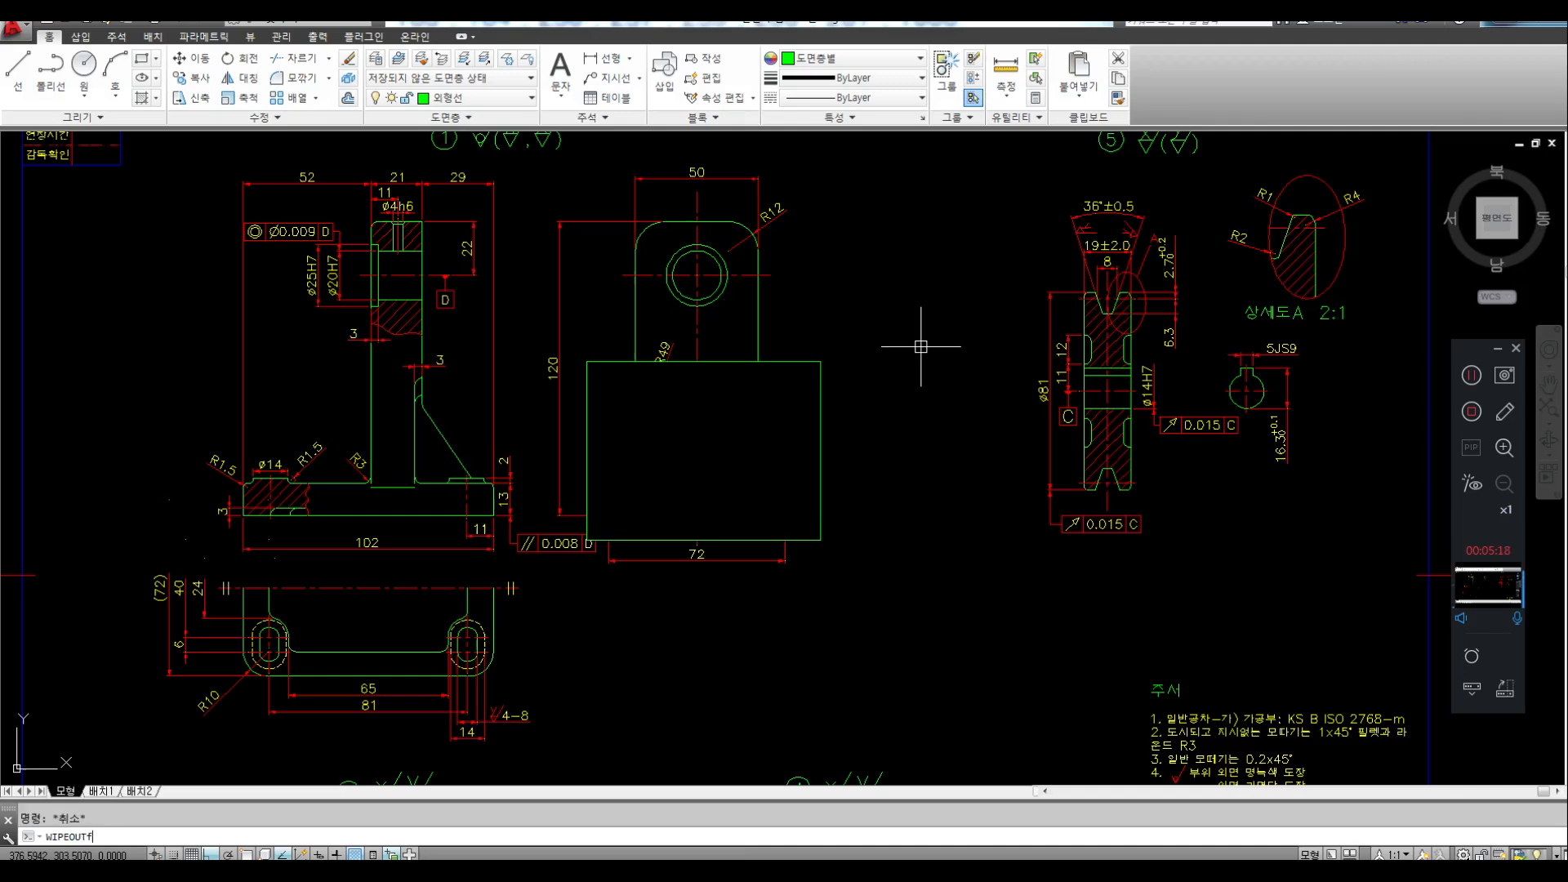
{"action": "key", "text": "BackSpace"}
{"action": "key", "text": "BackSpace"}
{"action": "type", "text": "Rame"}
{"action": "key", "text": "Return"}
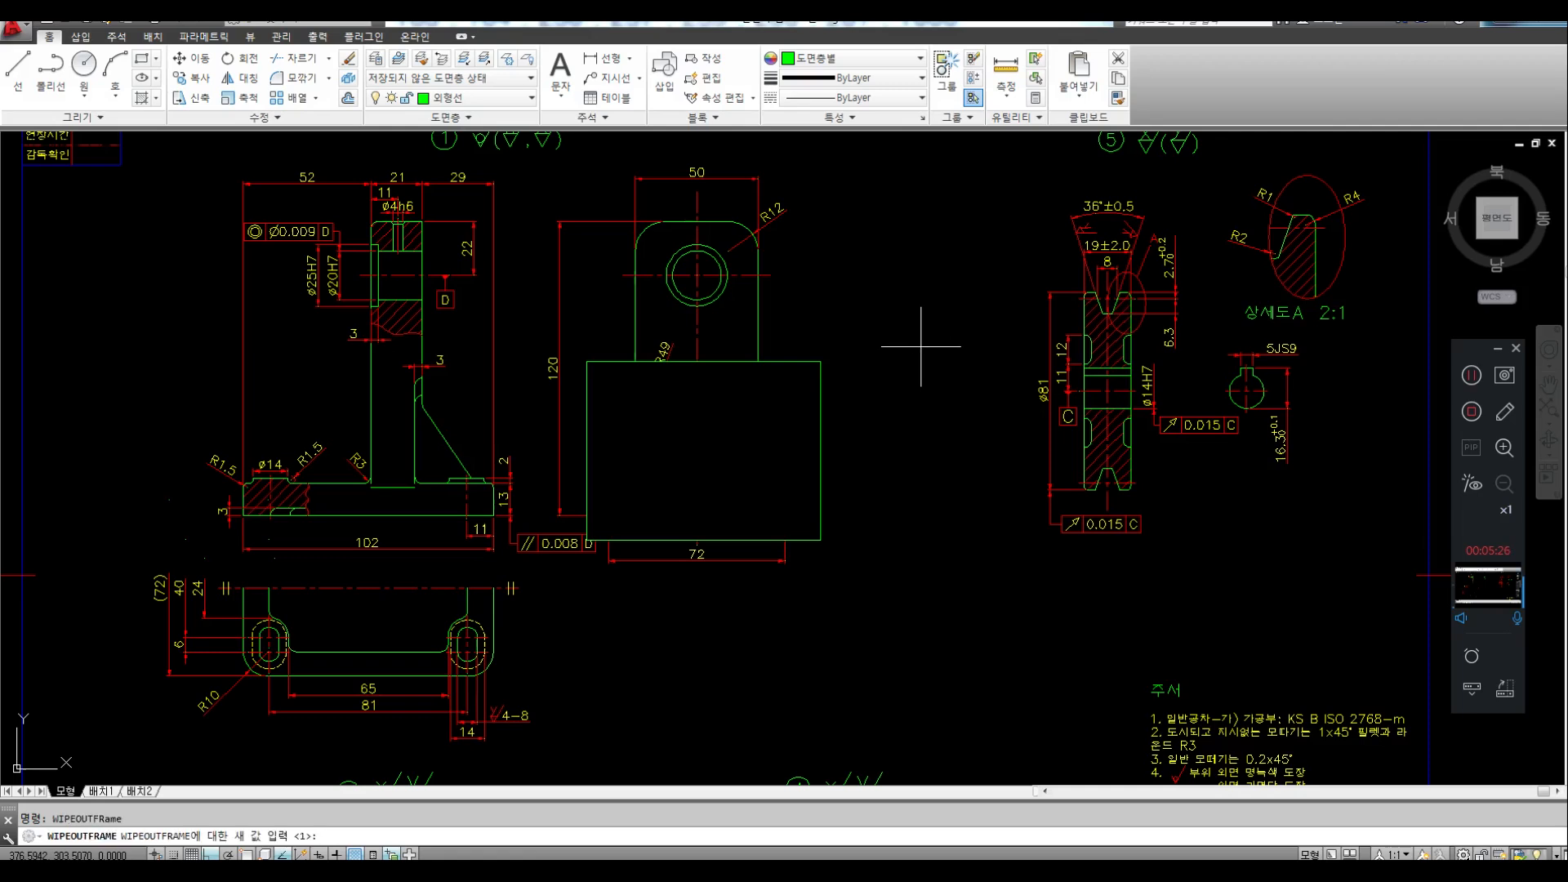
{"action": "type", "text": "0"}
{"action": "key", "text": "Return"}
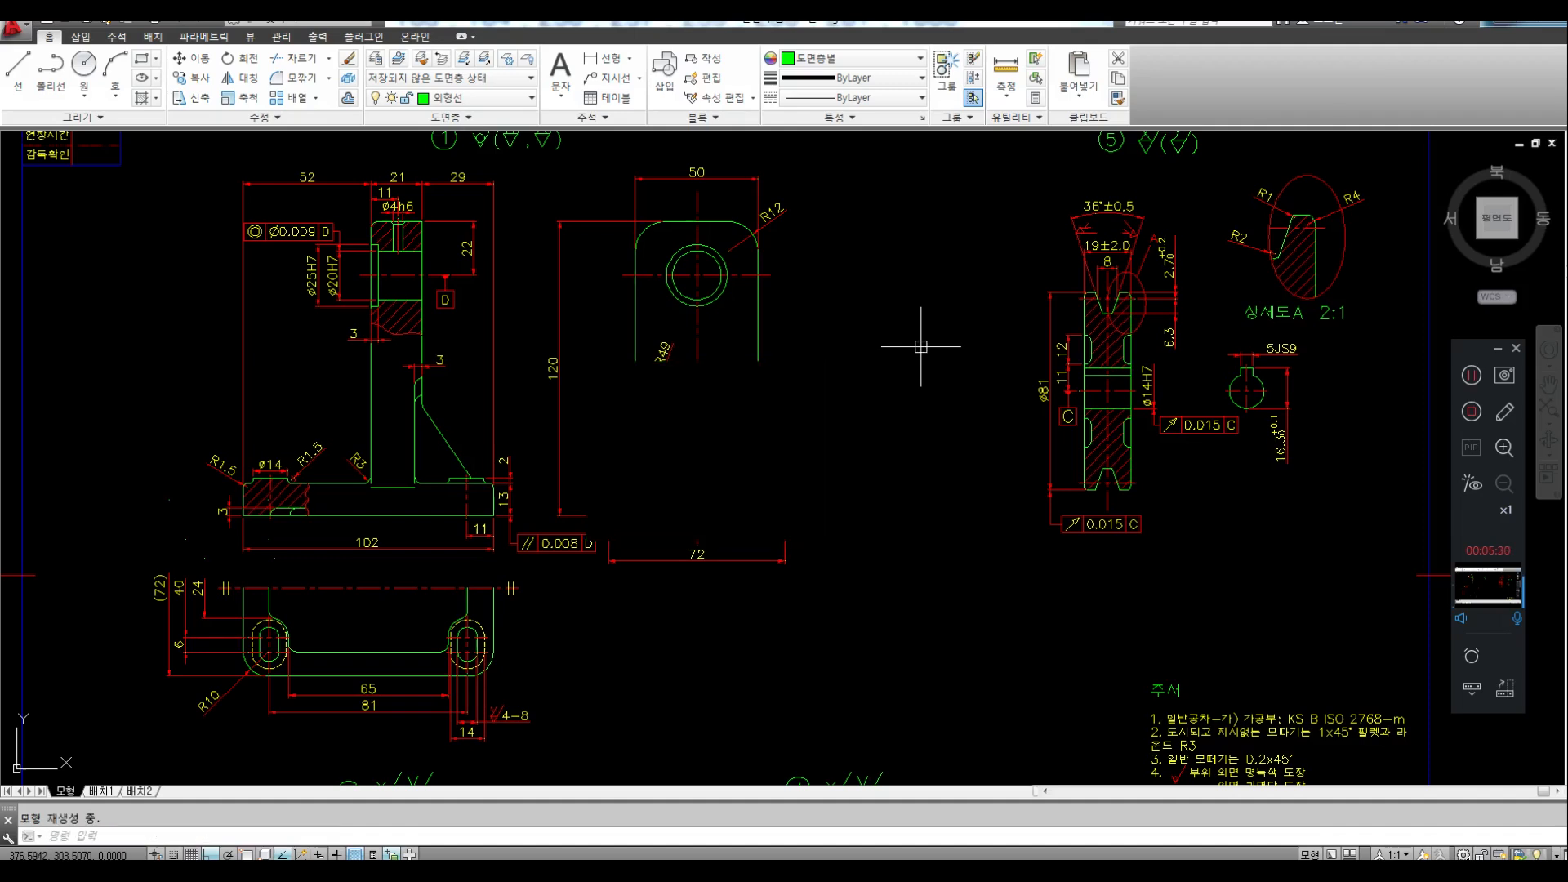
Select the frameless rectangular wipeout over the base of part 1's side view and delete it
{"action": "left_click", "coordinate": [868, 414]}
{"action": "left_click", "coordinate": [791, 436]}
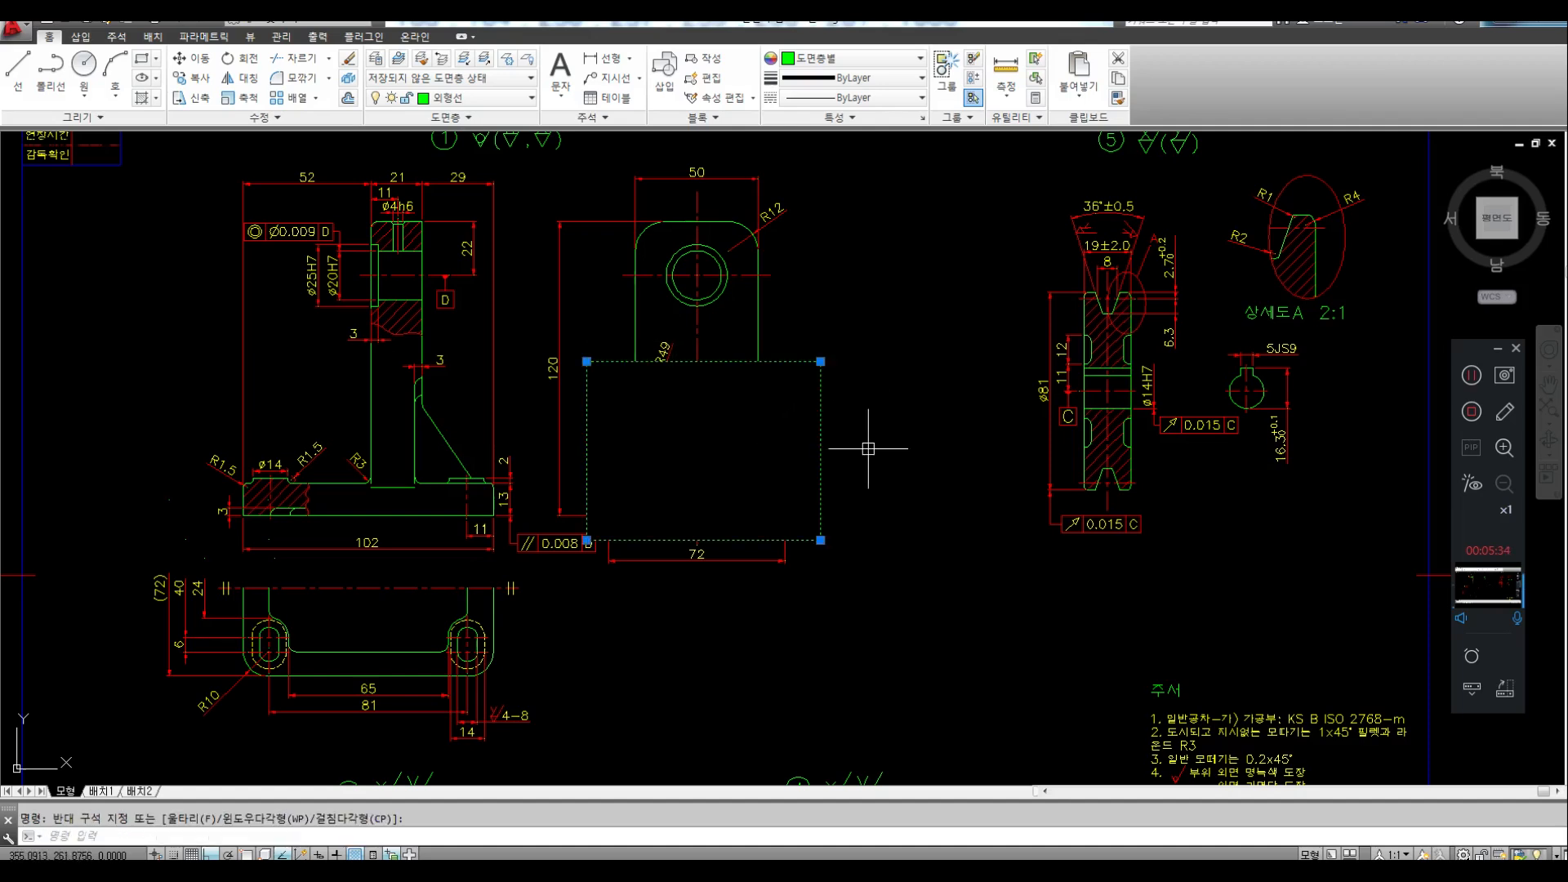
{"action": "key", "text": "Delete"}
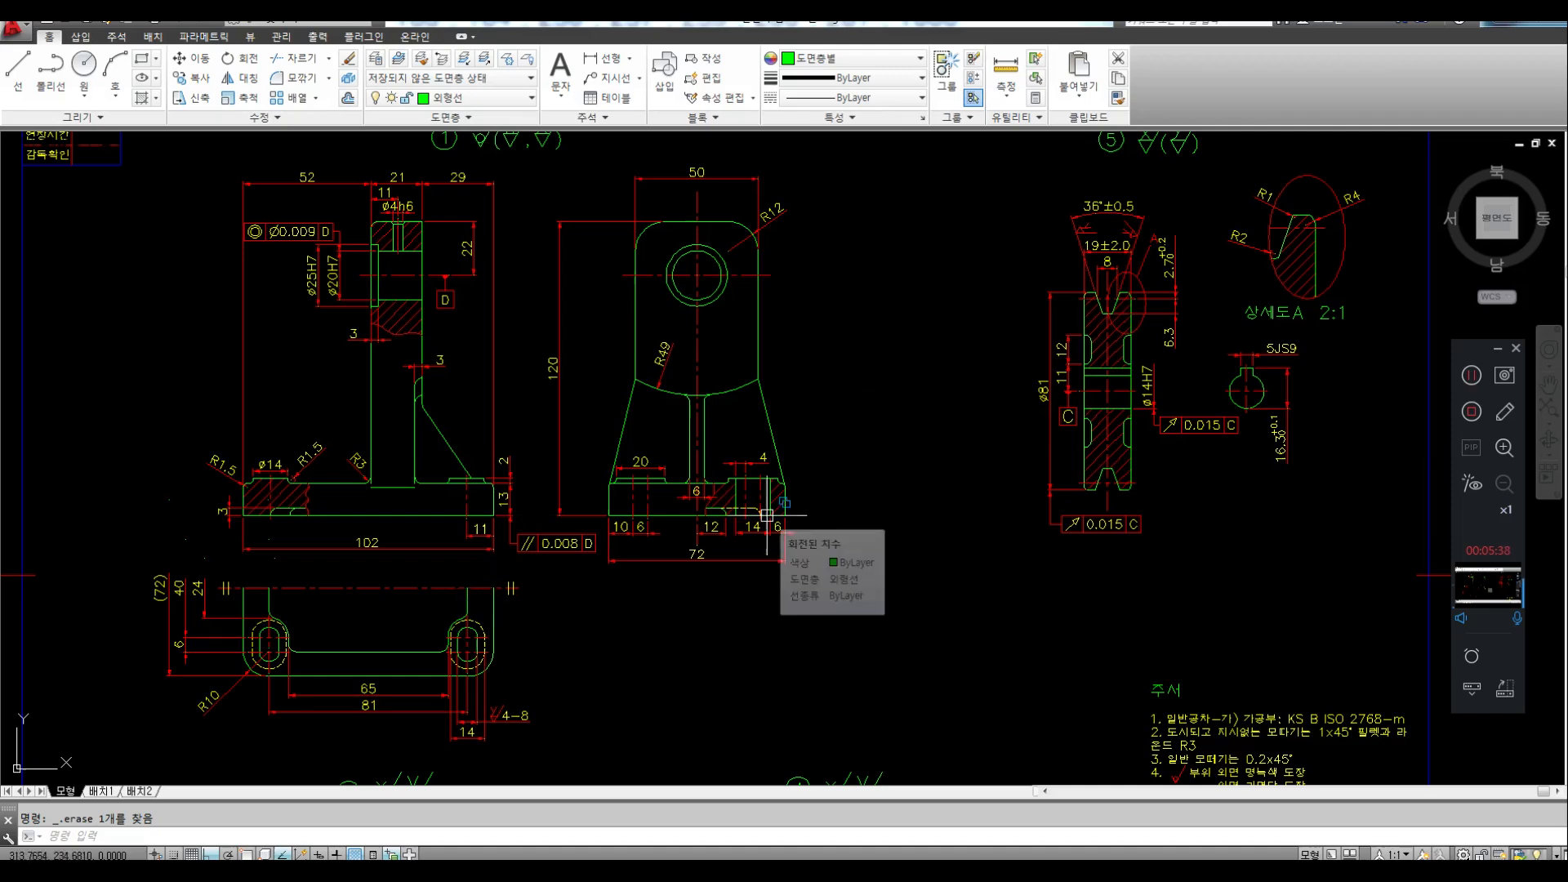
{"action": "key", "text": "Escape"}
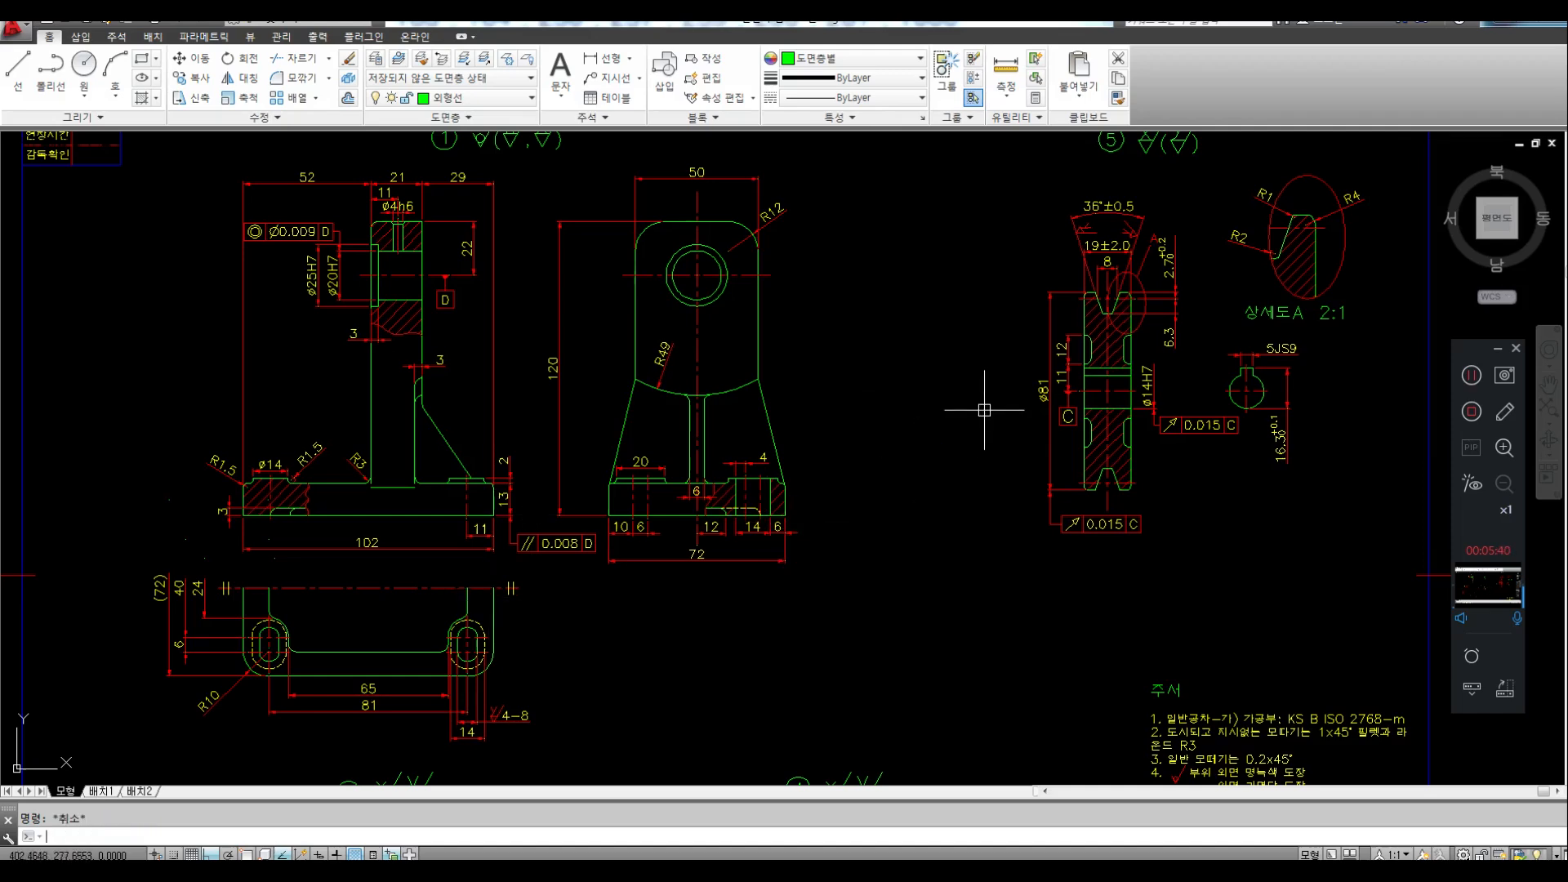
{"action": "scroll", "coordinate": [983, 410], "scroll_direction": "down", "scroll_amount": 3}
{"action": "scroll", "coordinate": [945, 359], "scroll_direction": "up", "scroll_amount": 1}
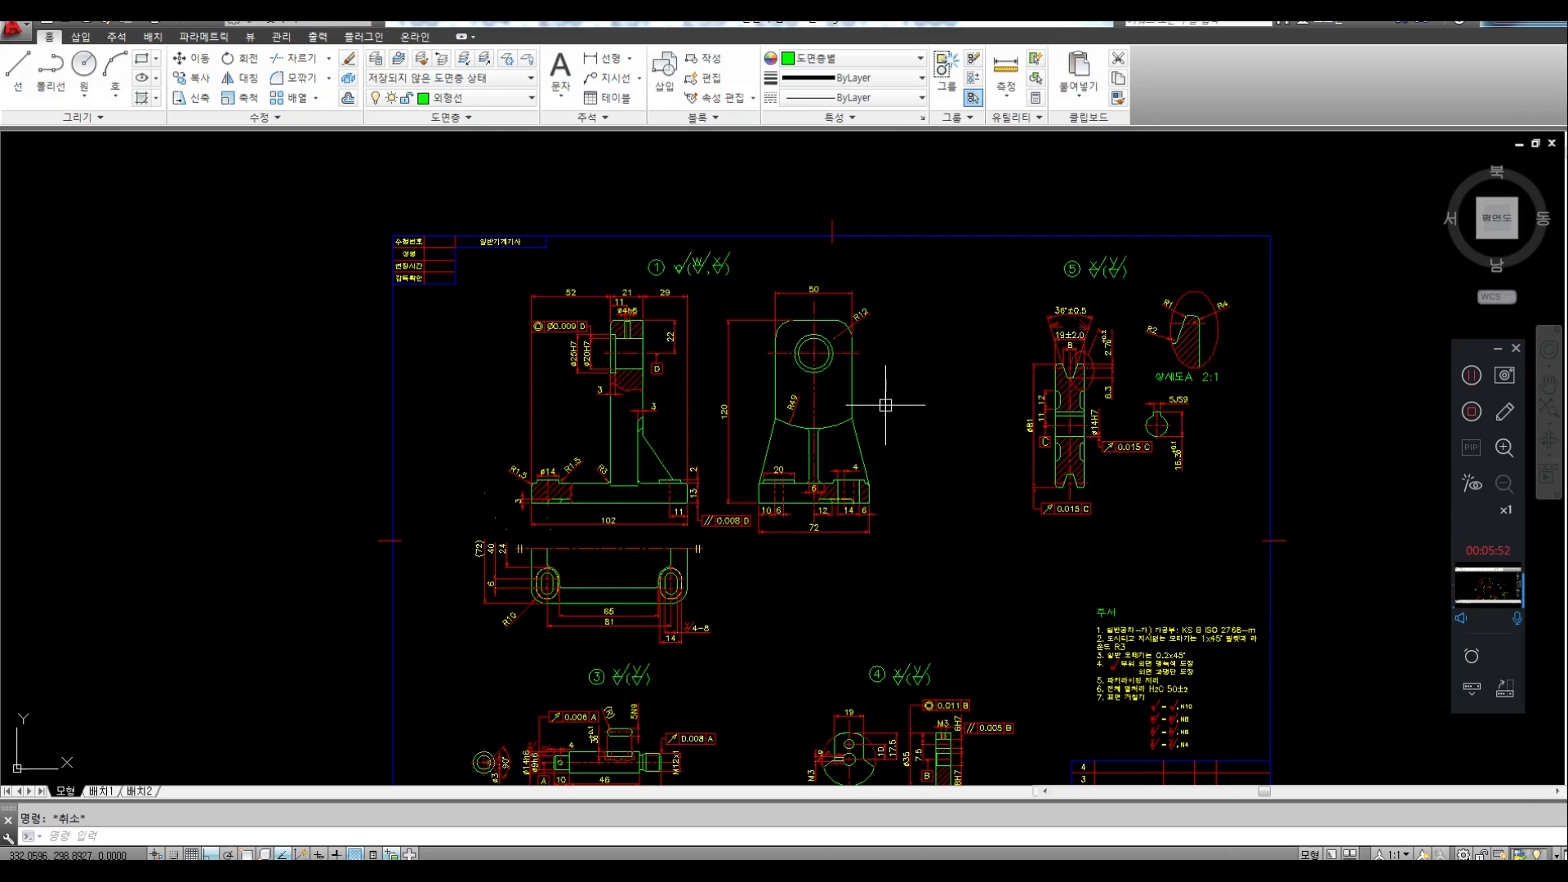
{"action": "scroll", "coordinate": [903, 520], "scroll_direction": "up", "scroll_amount": 4}
{"action": "scroll", "coordinate": [905, 522], "scroll_direction": "down", "scroll_amount": 2}
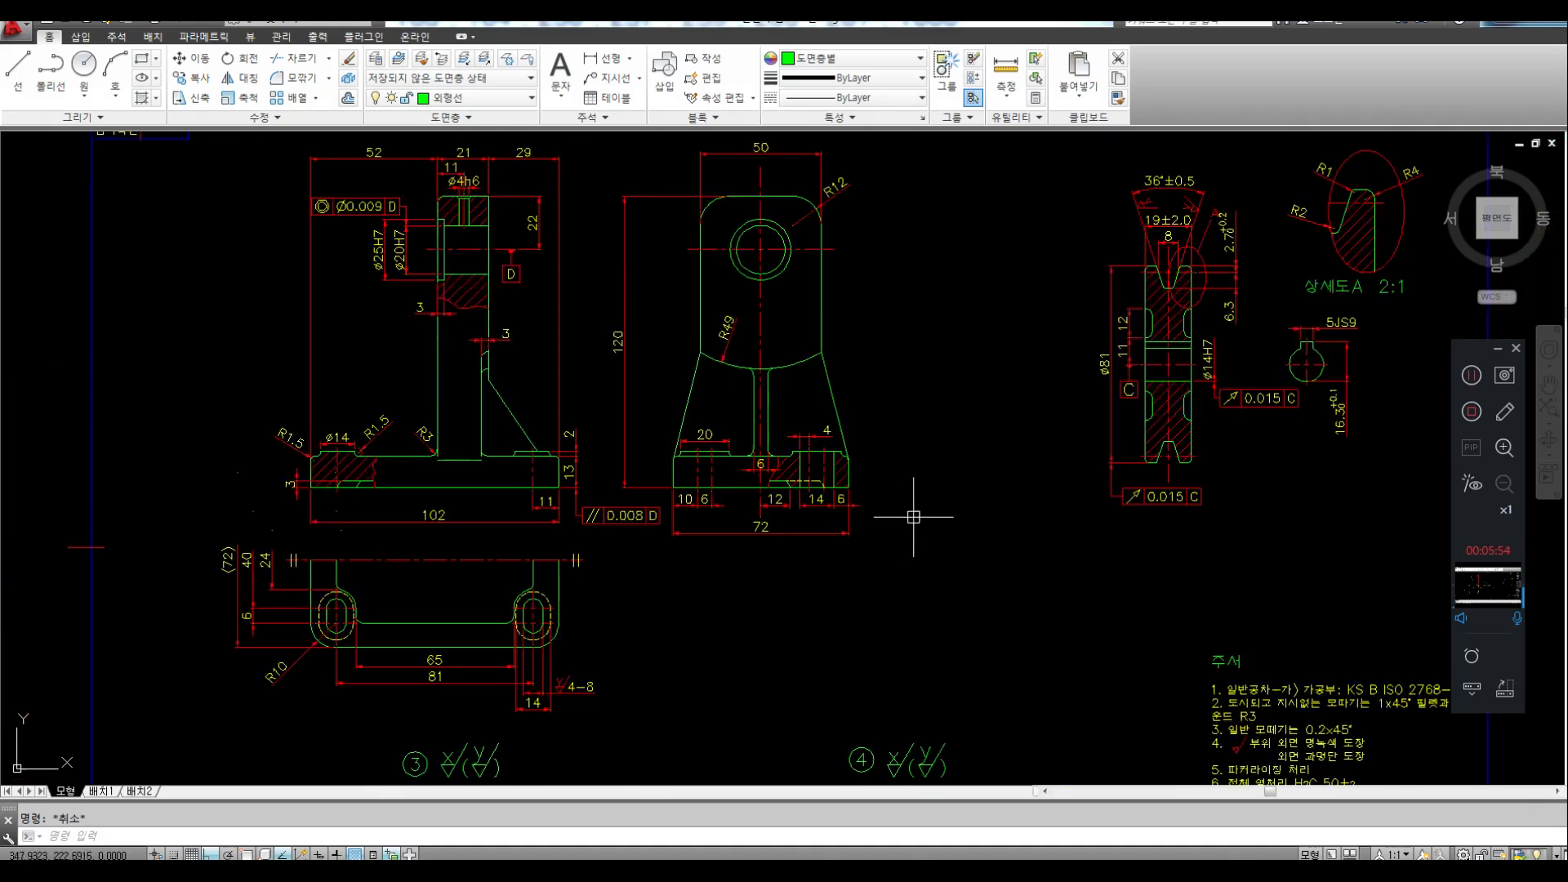